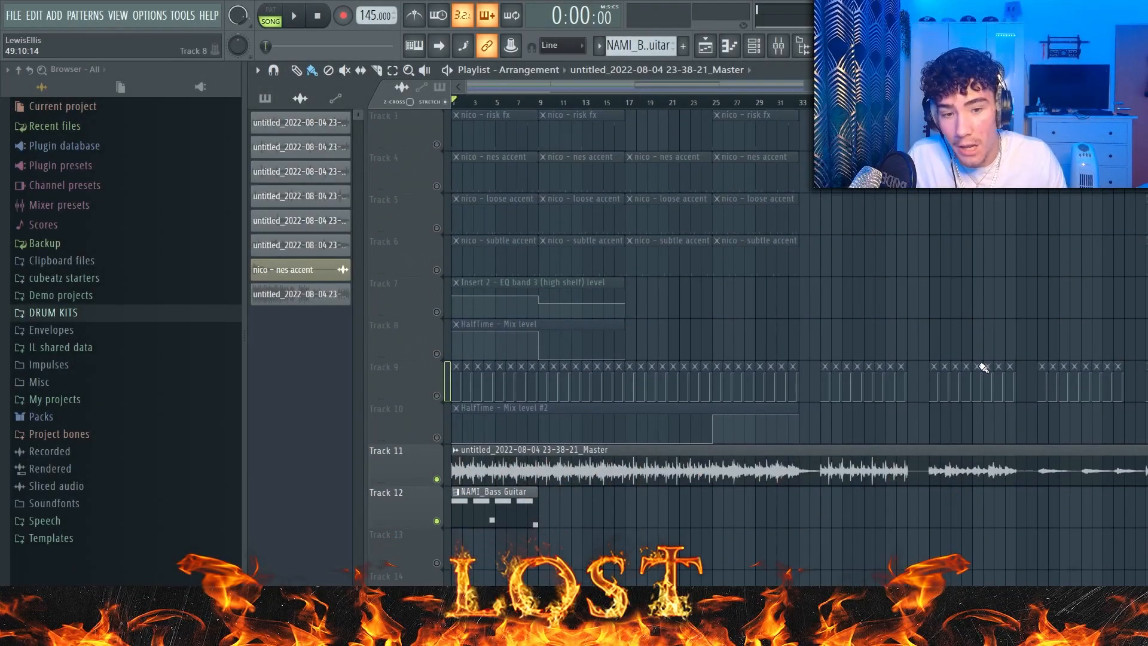
# Step: Play the rendered master audio on Track 11 from the start of the arrangement
pyautogui.scroll(2, 983, 367)
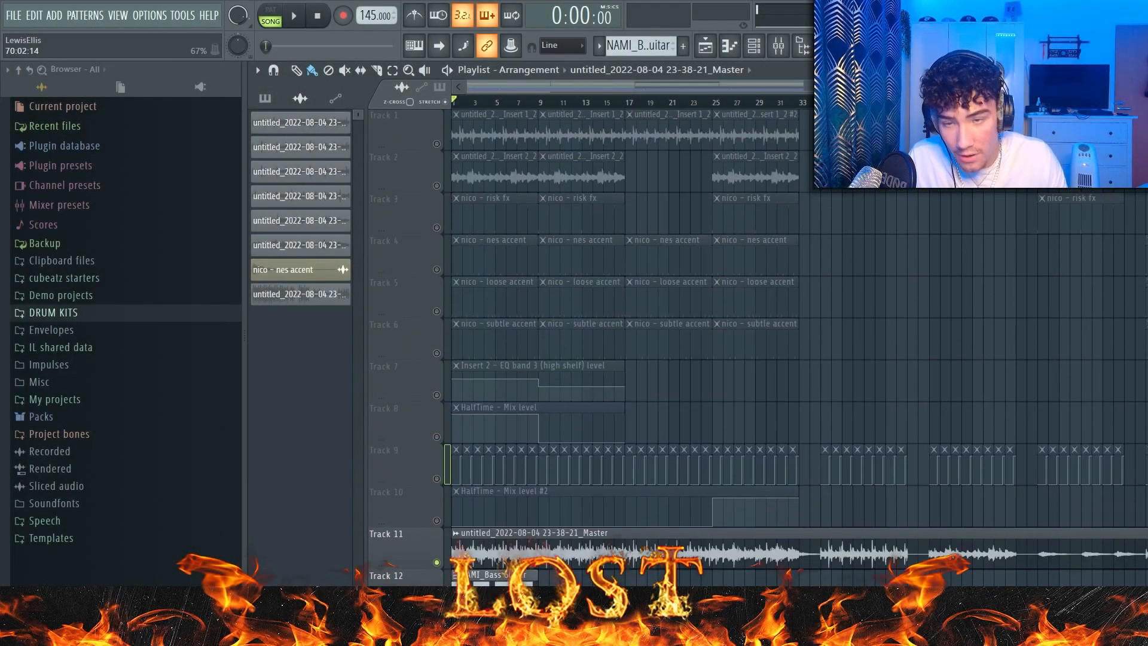
pyautogui.press('space')
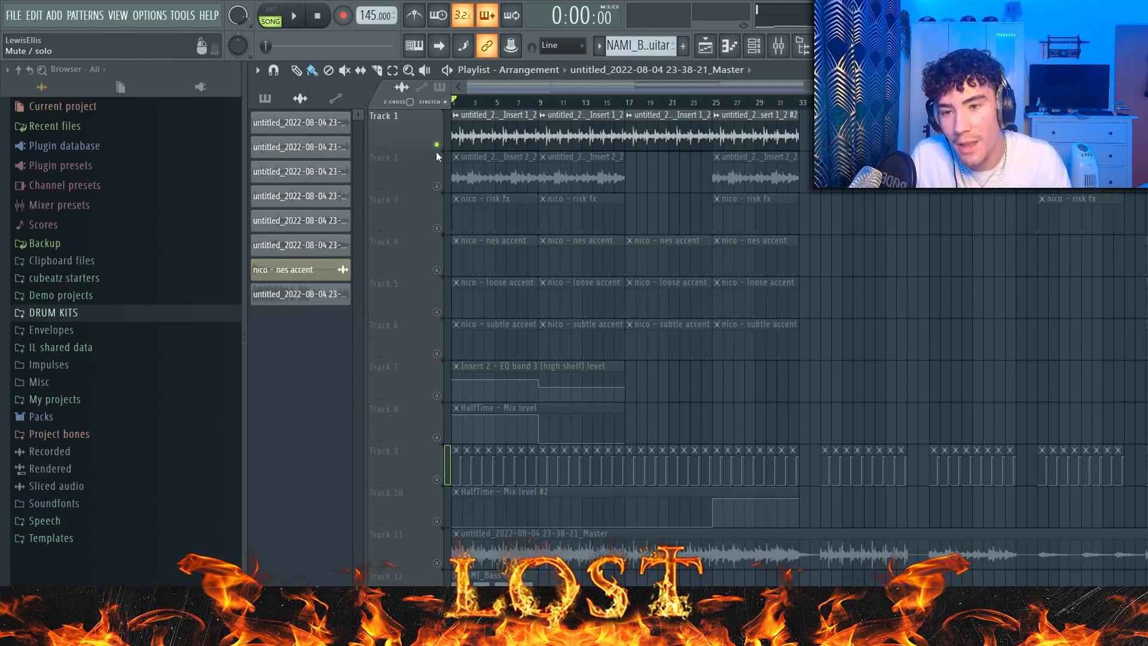
# Step: Enable Tracks 2 and 3 and automation Tracks 7 to 10 alongside Track 1, and play the arrangement
pyautogui.moveTo(443, 187); pyautogui.dragTo(942, 314)
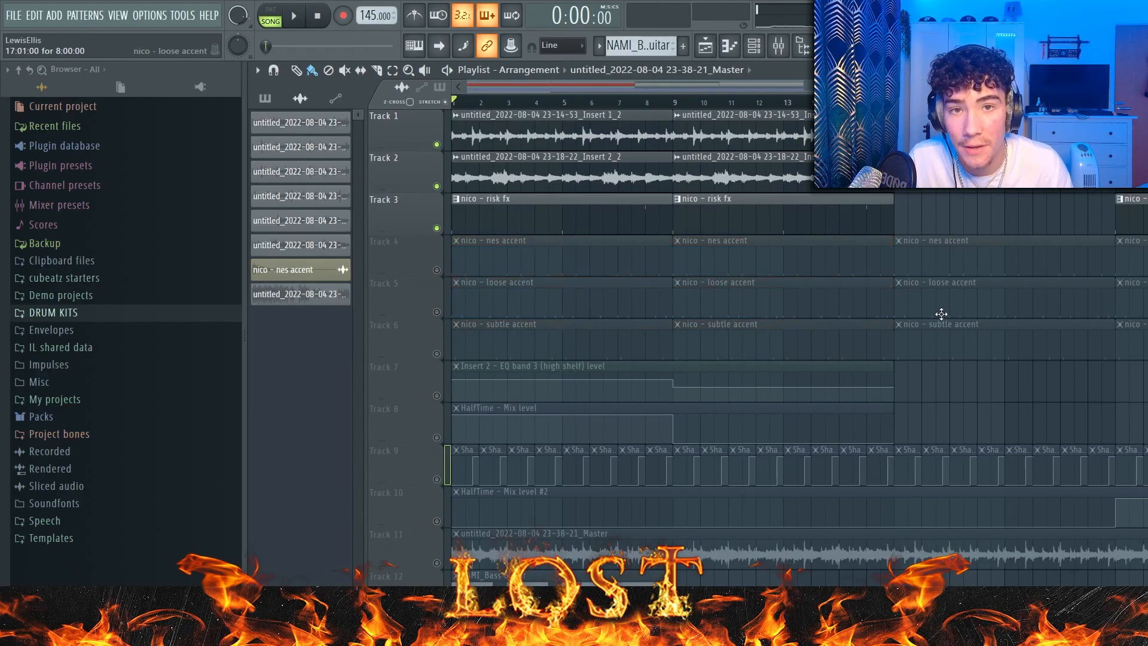
pyautogui.keyDown('ctrl'); pyautogui.click(940, 313); pyautogui.keyUp('ctrl')
pyautogui.scroll(-4, 933, 311)
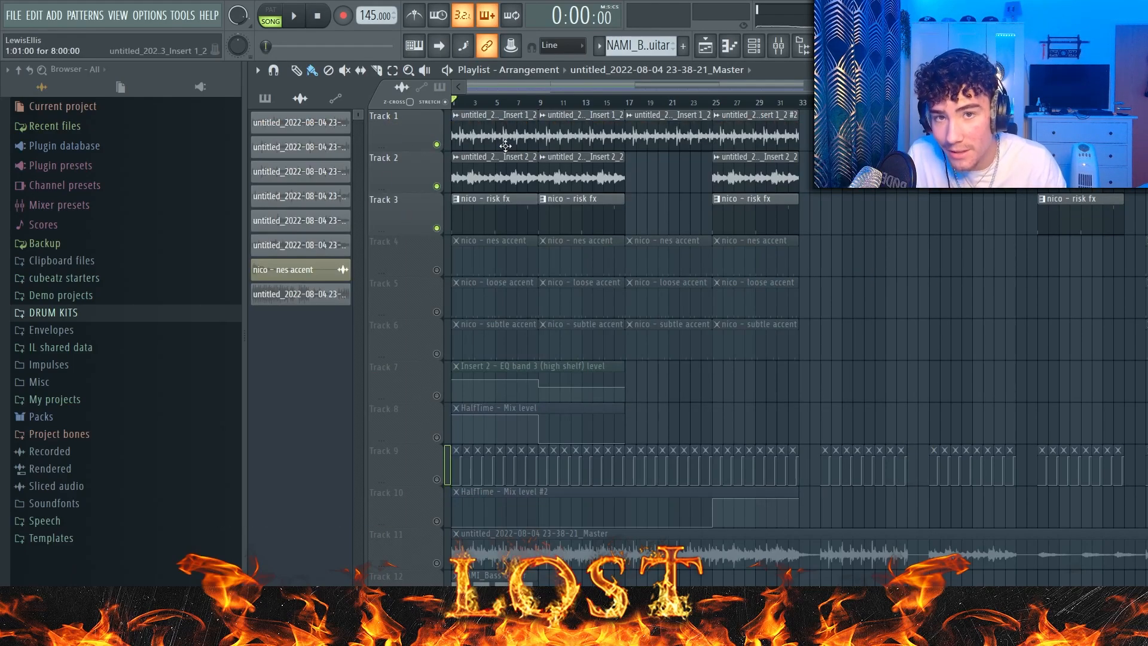
pyautogui.press('space')
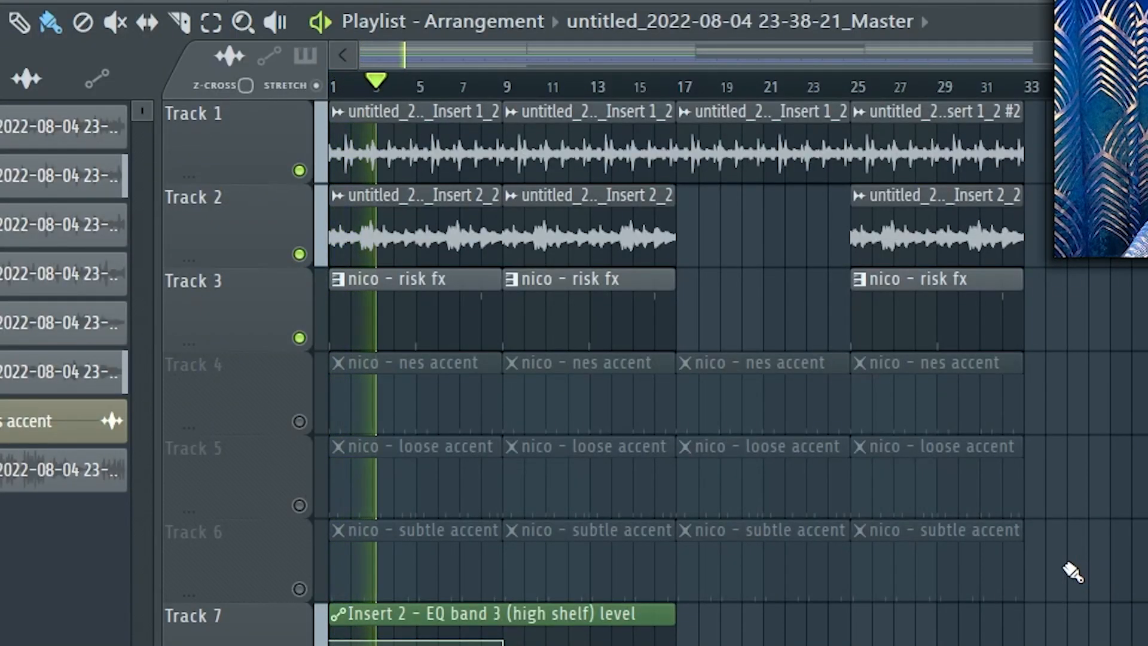
pyautogui.press('space')
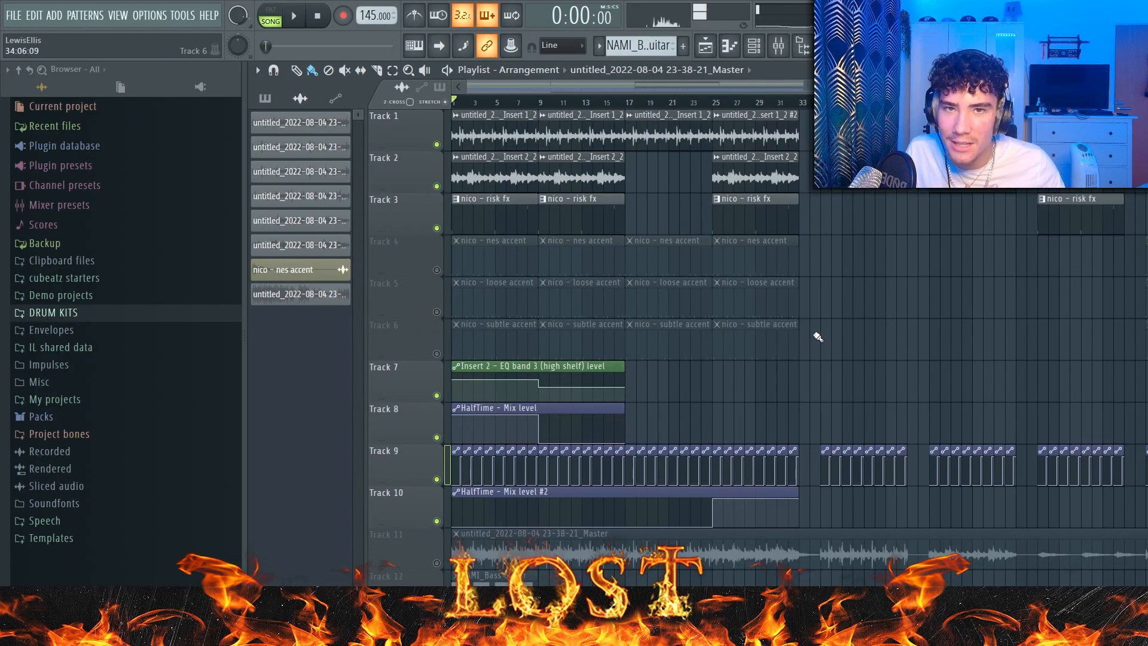
# Step: Solo Track 1, keep automation Tracks 7 to 10 enabled, and play the main melody from the start
pyautogui.rightClick(424, 127)
pyautogui.rightClick(424, 127)
pyautogui.click(423, 495)
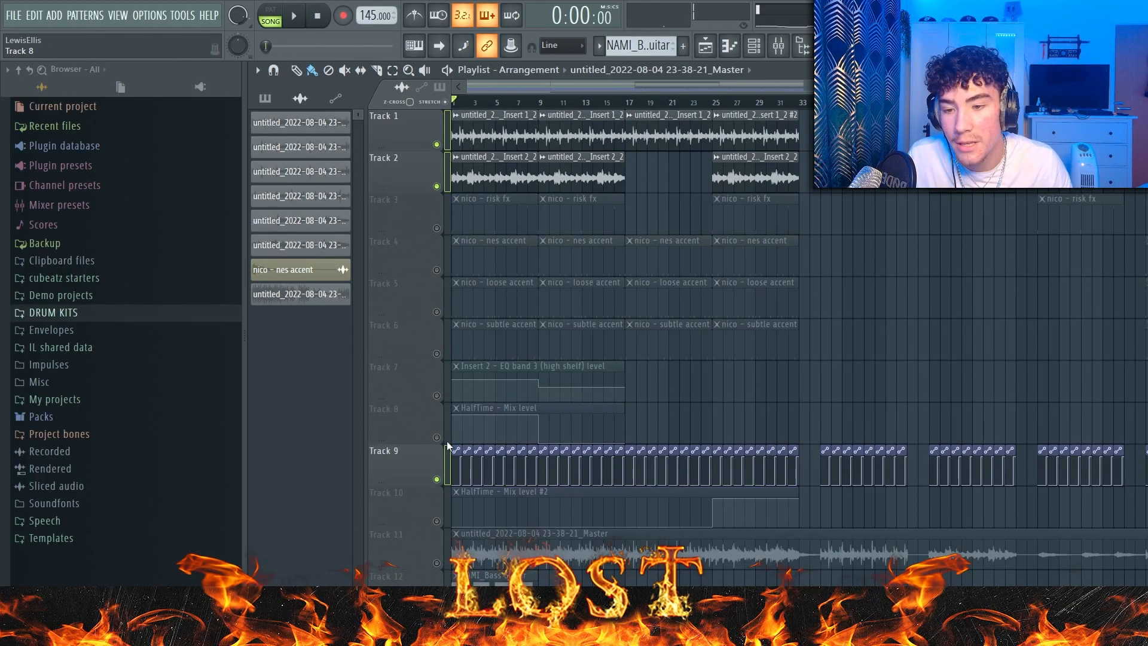
pyautogui.click(423, 449)
pyautogui.click(424, 403)
pyautogui.press('space')
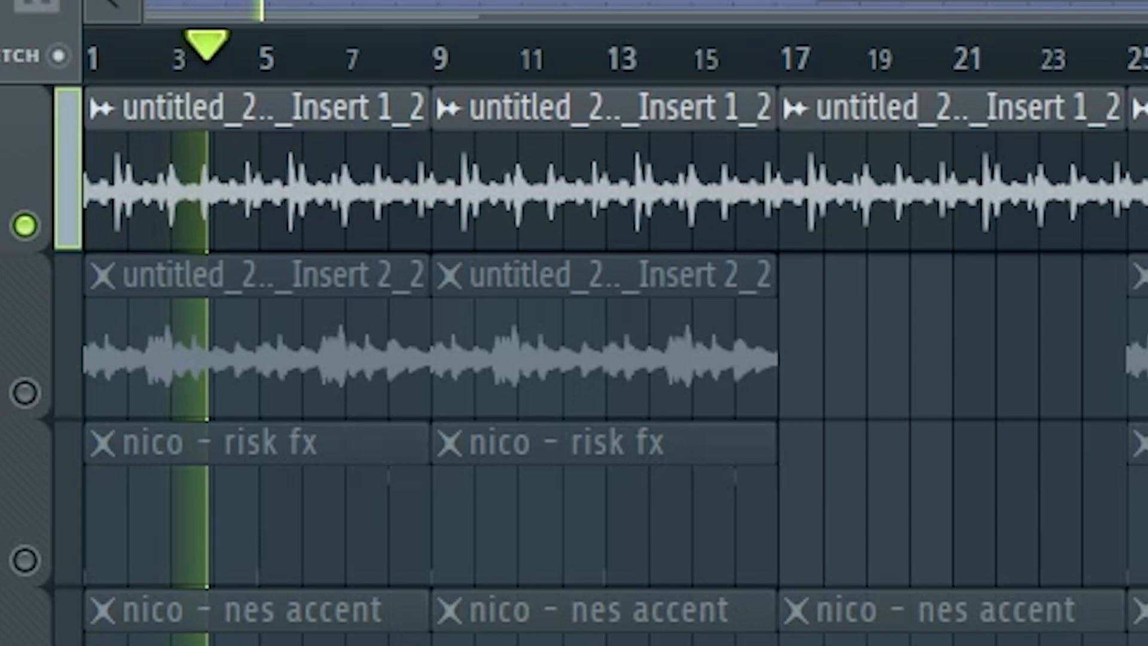
pyautogui.press('space')
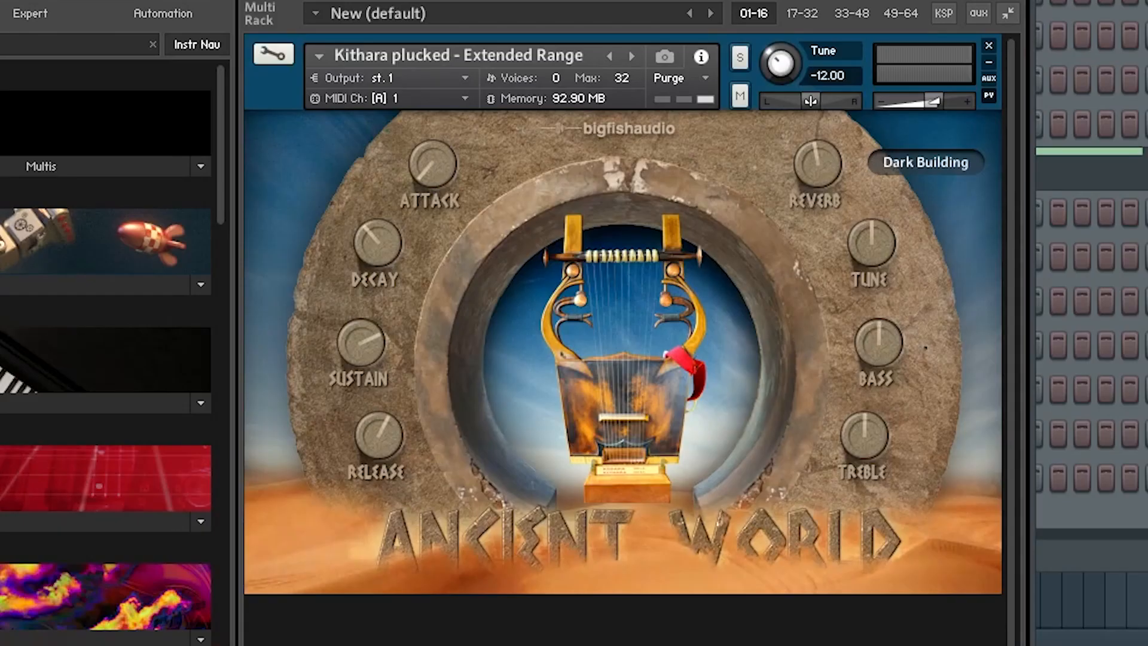
# Step: Open the Kontakt pattern in the piano roll and select its row of F#5 notes
pyautogui.click(477, 30)
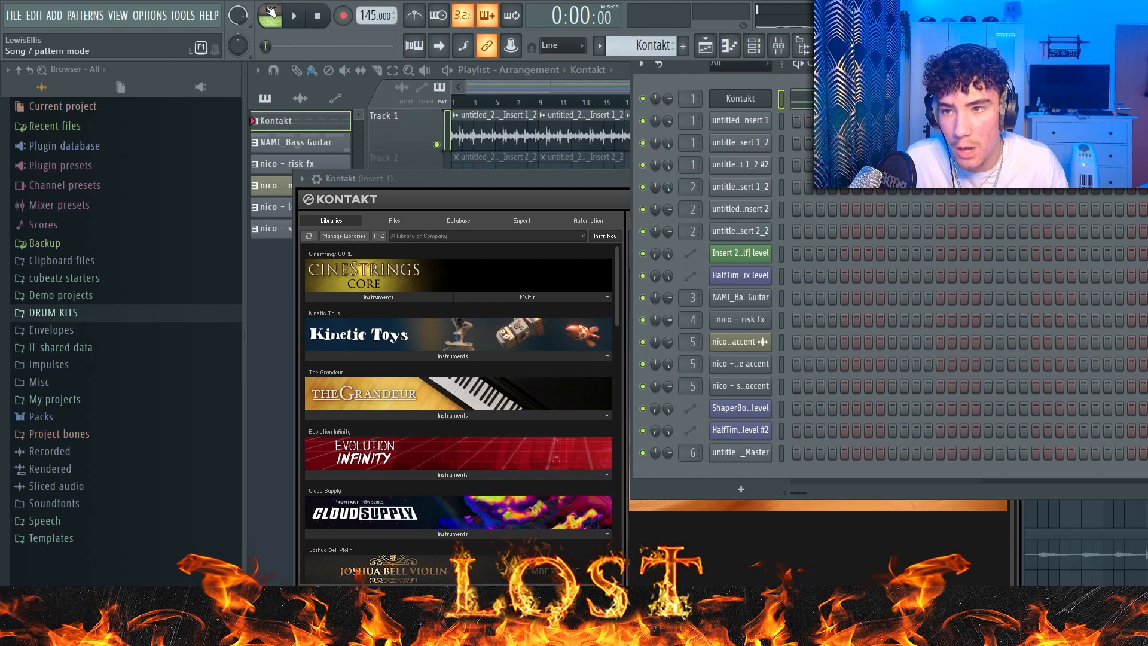
pyautogui.click(772, 49)
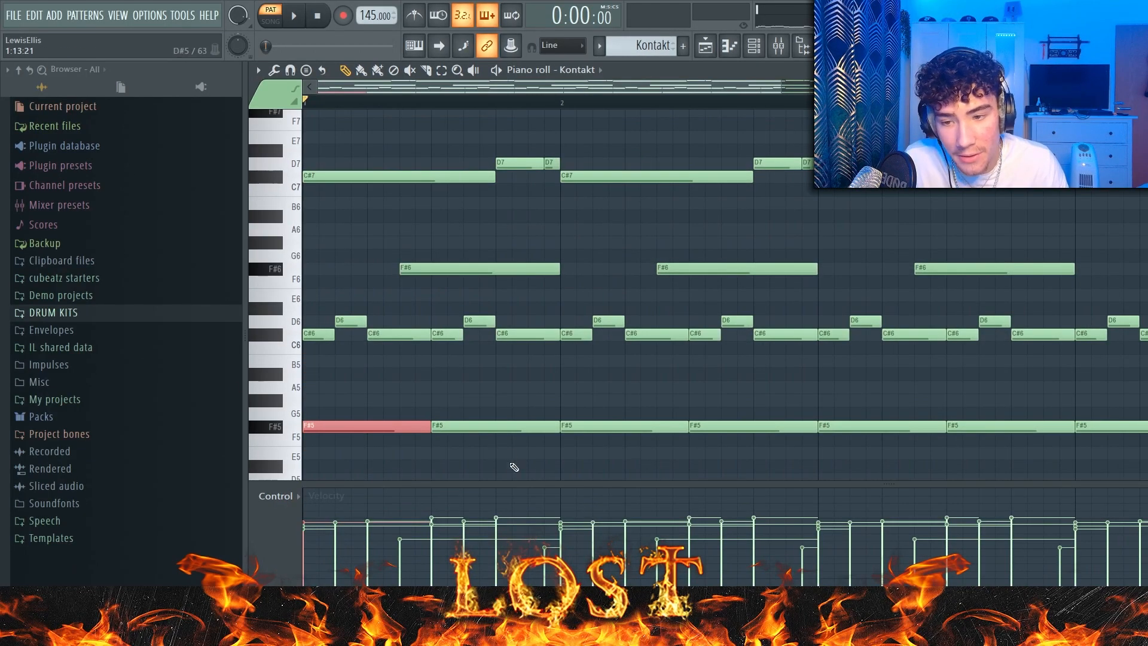
pyautogui.moveTo(541, 469); pyautogui.dragTo(90, 411)
pyautogui.scroll(-4, 658, 451)
pyautogui.moveTo(1147, 401); pyautogui.dragTo(293, 585)
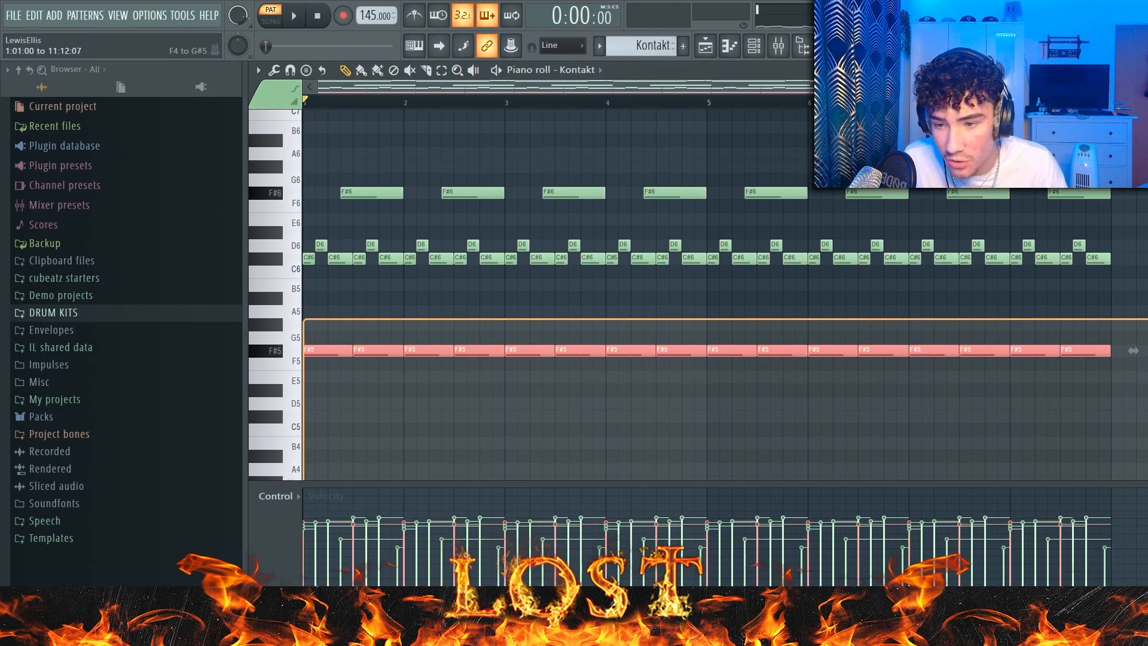
# Step: Try the melody without the F#6 notes and with the D6 and D7 notes lowered one semitone to C#, and play it
pyautogui.scroll(-3, 724, 294)
pyautogui.hotkey('ctrl', 'd')
pyautogui.scroll(3, 275, 305)
pyautogui.moveTo(1128, 403); pyautogui.dragTo(319, 385)
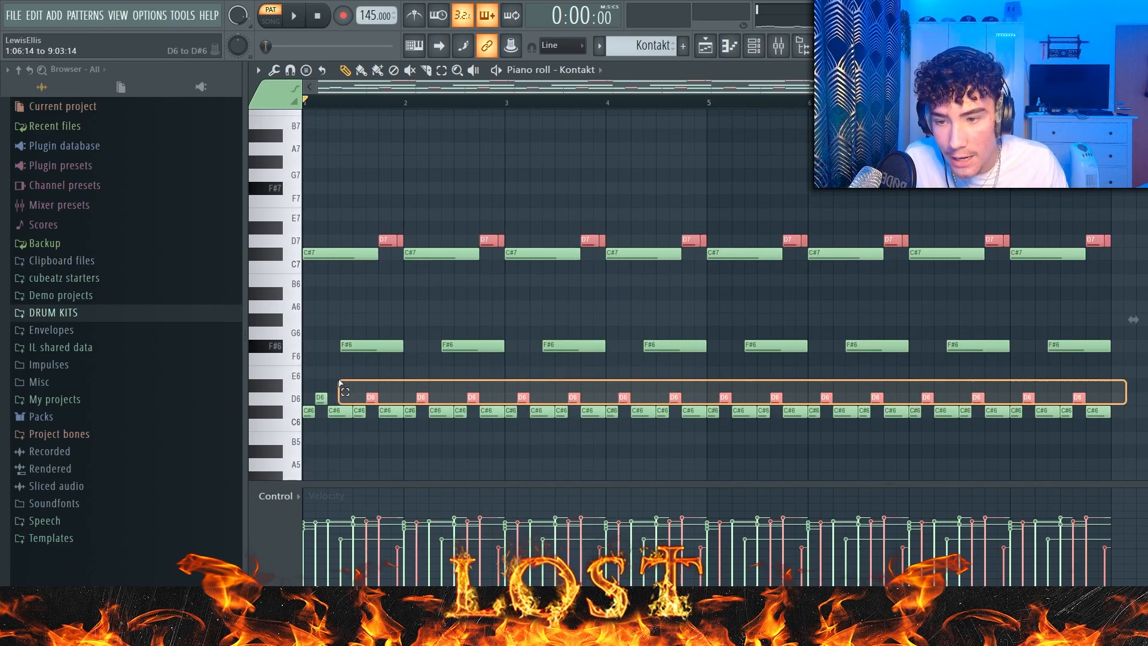
pyautogui.moveTo(319, 400); pyautogui.dragTo(319, 414)
pyautogui.moveTo(1083, 342); pyautogui.dragTo(365, 346)
pyautogui.press('space')
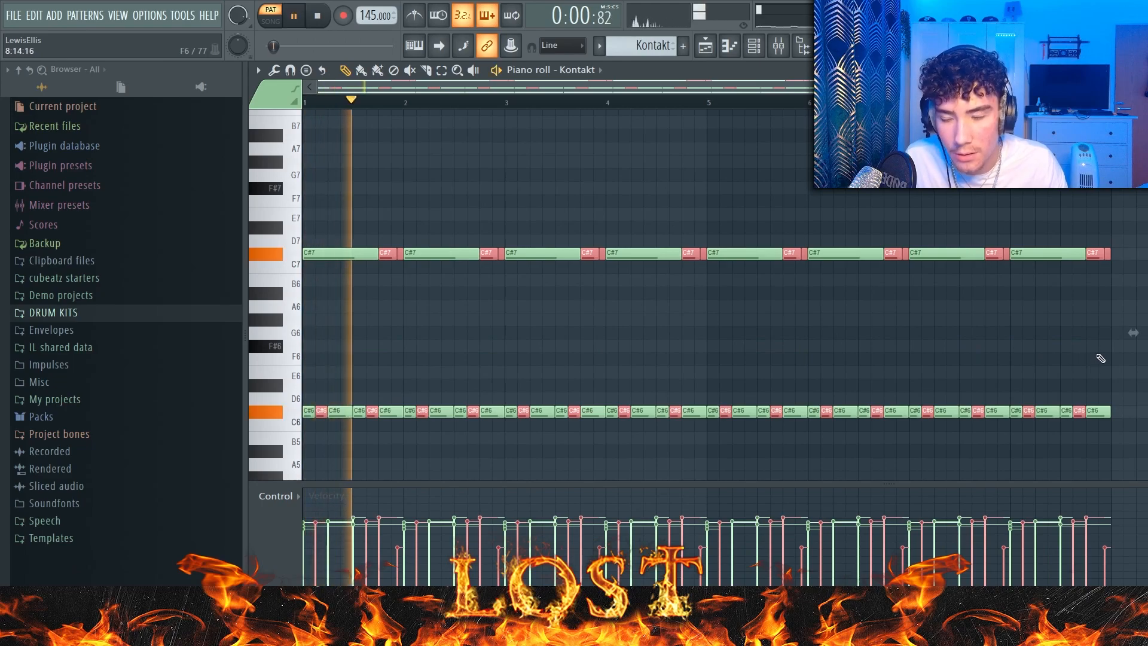
# Step: Undo the removal of the lowered C#6 and C#7 notes in the Kontakt pattern
pyautogui.scroll(-1, 1100, 358)
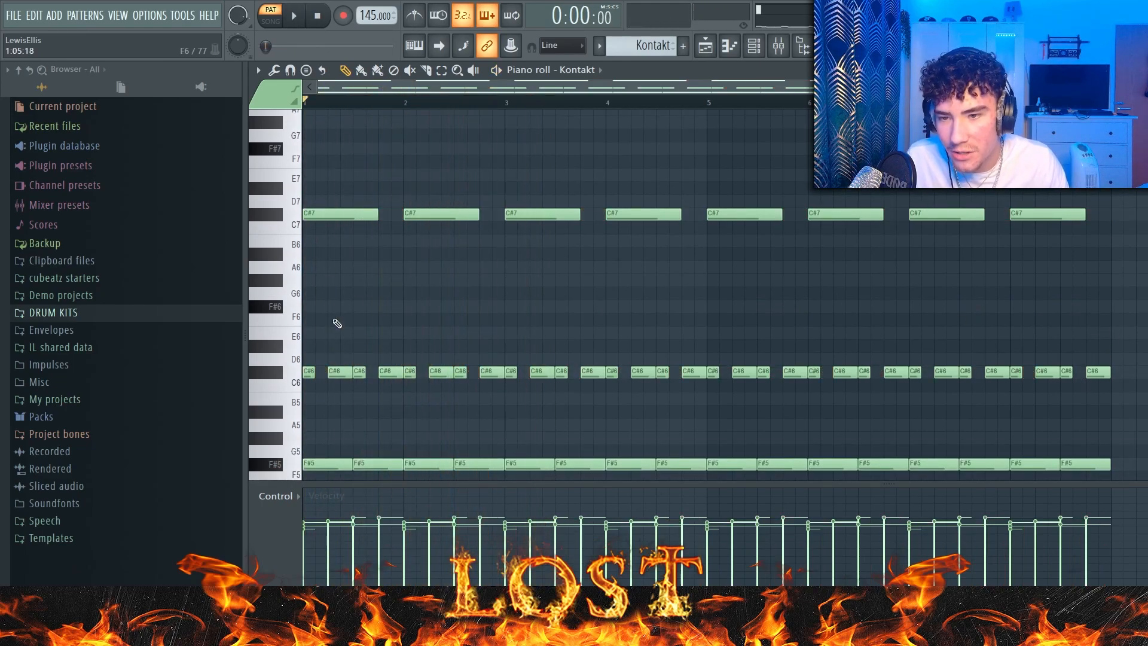
pyautogui.hotkey('ctrl', 'z')
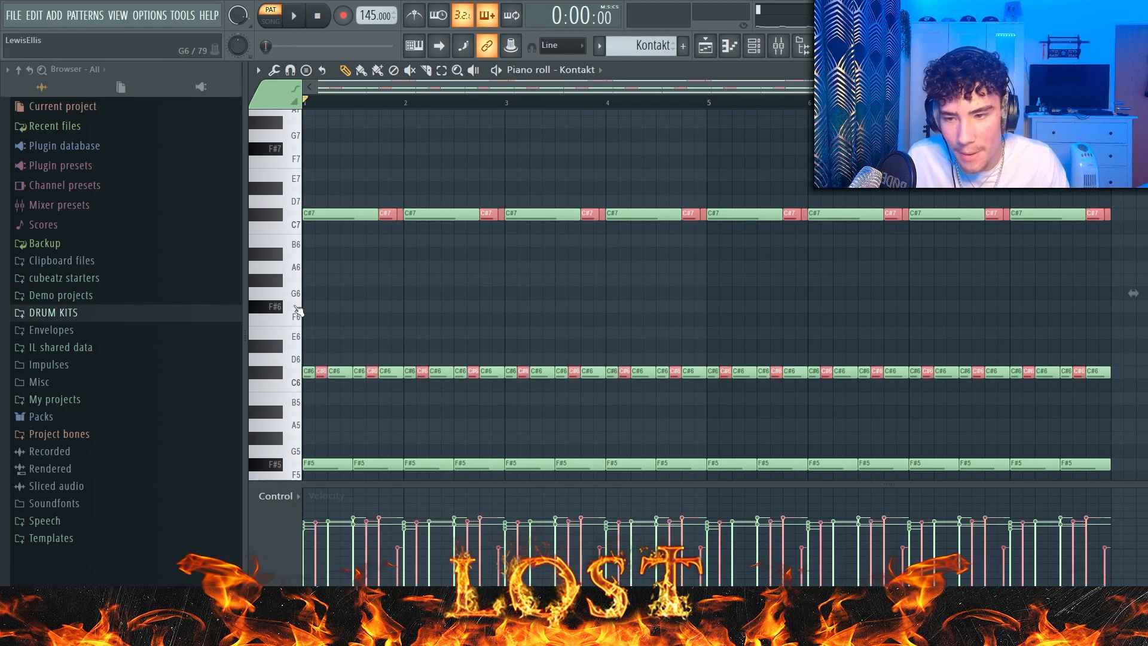
pyautogui.scroll(2, 304, 376)
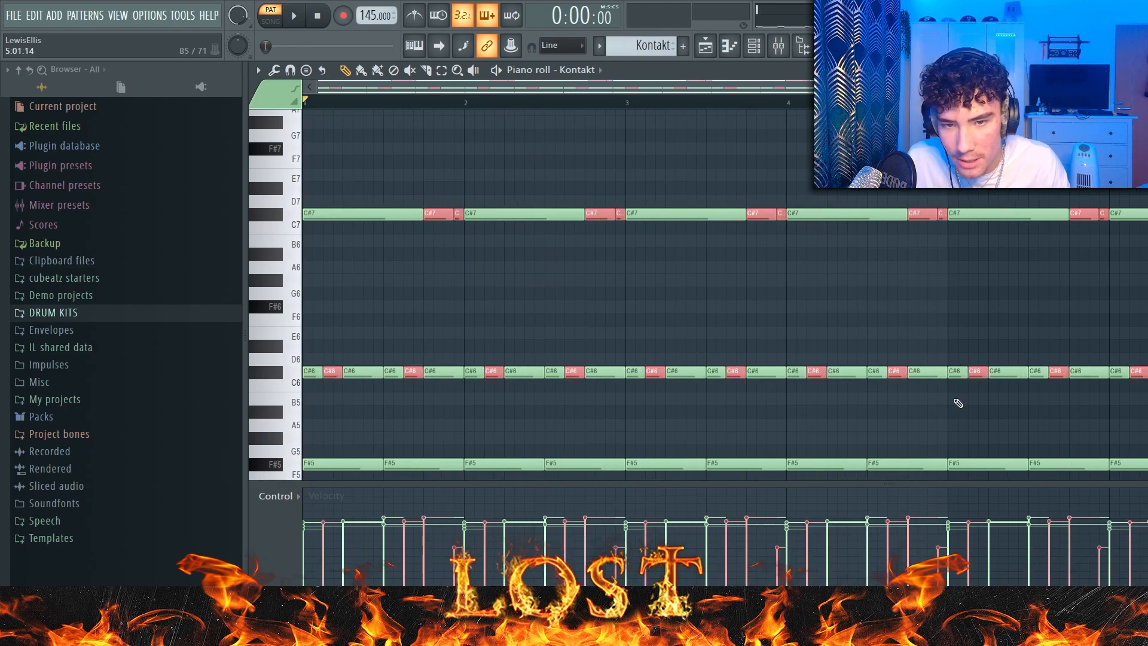
pyautogui.scroll(-1, 424, 255)
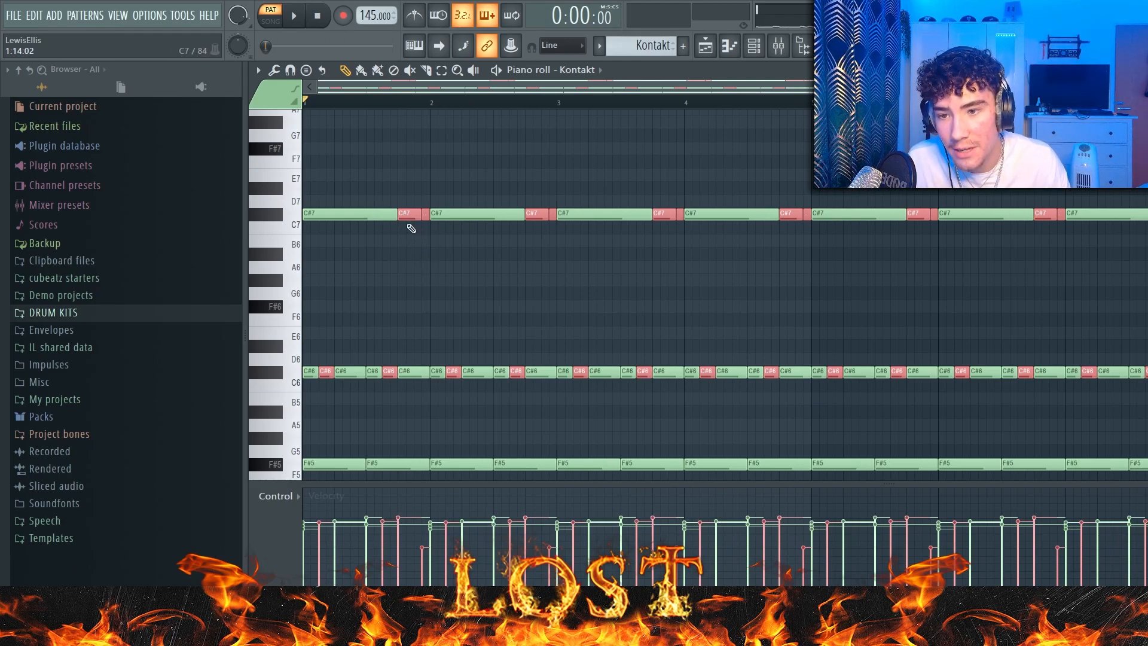
pyautogui.scroll(3, 411, 228)
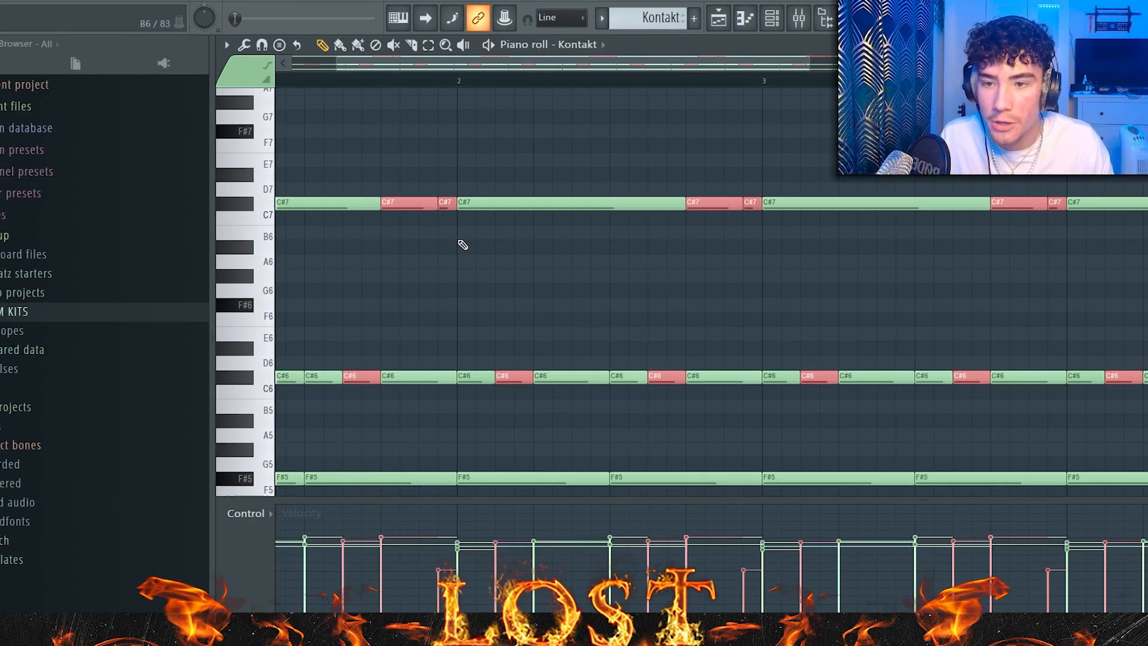
pyautogui.scroll(-3, 464, 244)
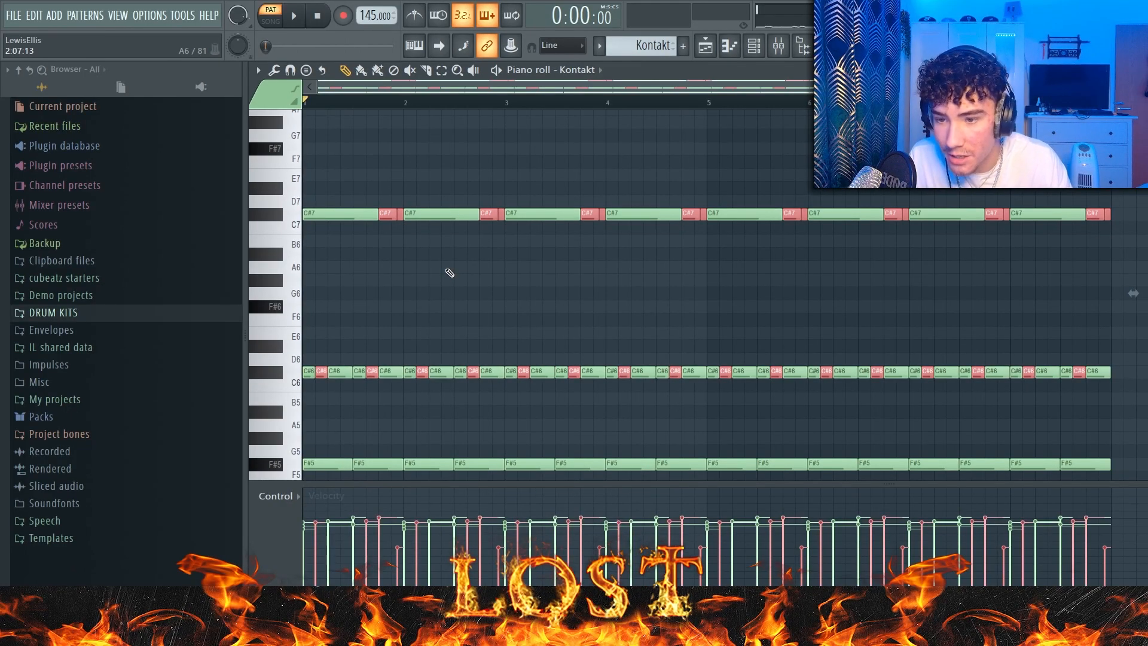
# Step: Raise the selected C#6 and C#7 notes one semitone to D6 and D7 and play the pattern
pyautogui.hotkey('shift', 'Up')
pyautogui.press('space')
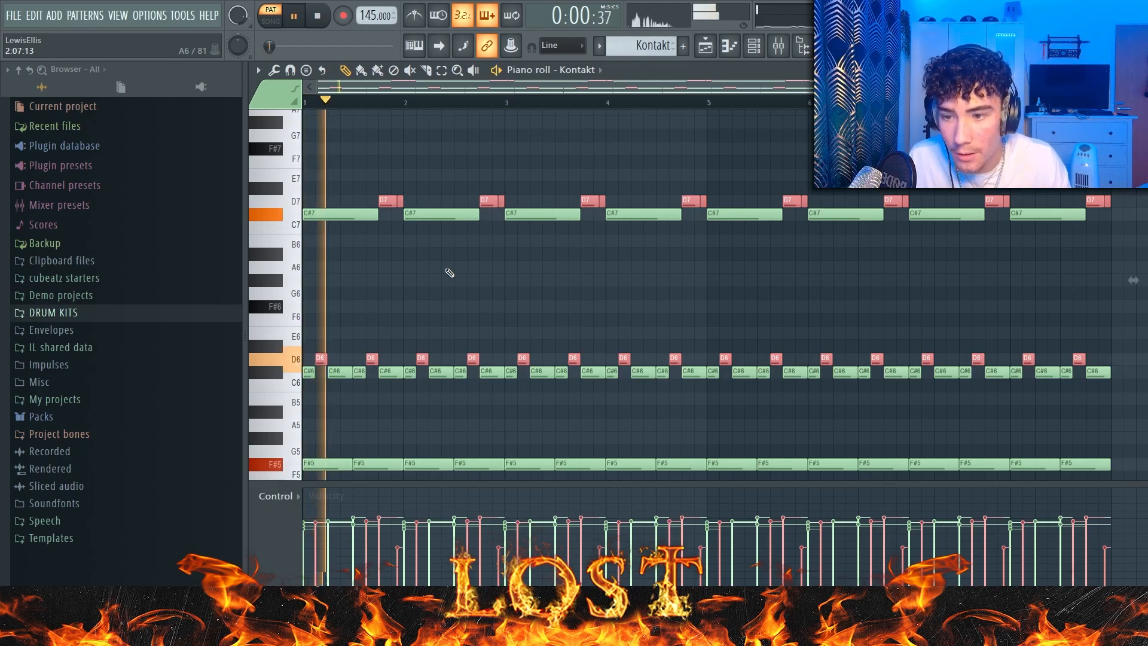
pyautogui.hotkey('ctrl', 'd')
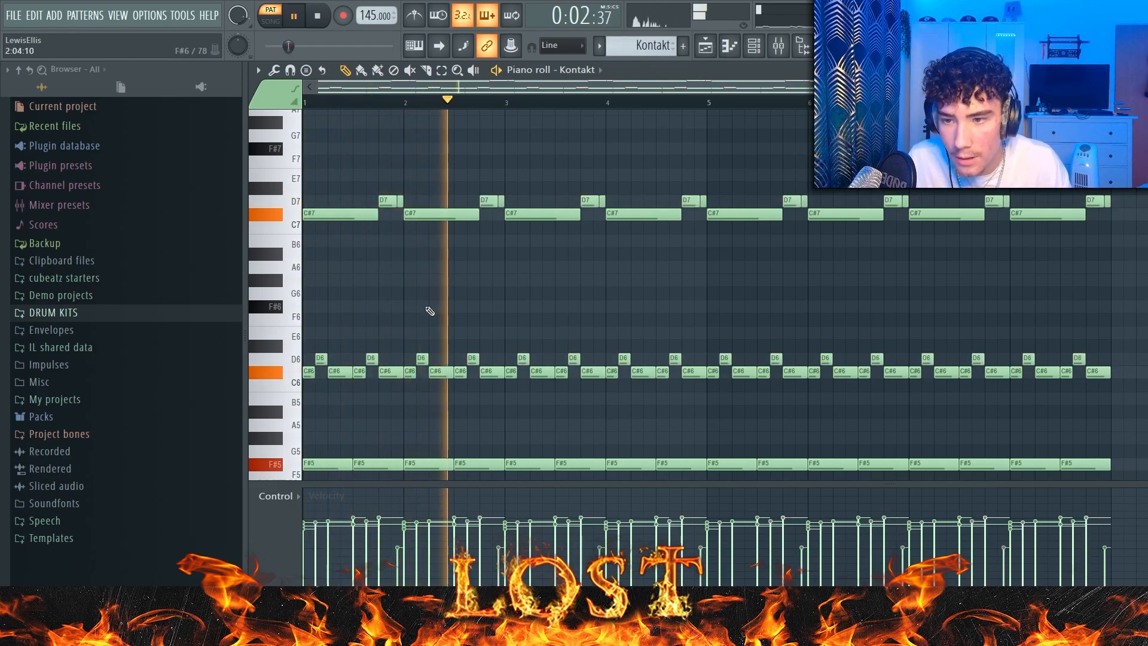
pyautogui.press('space')
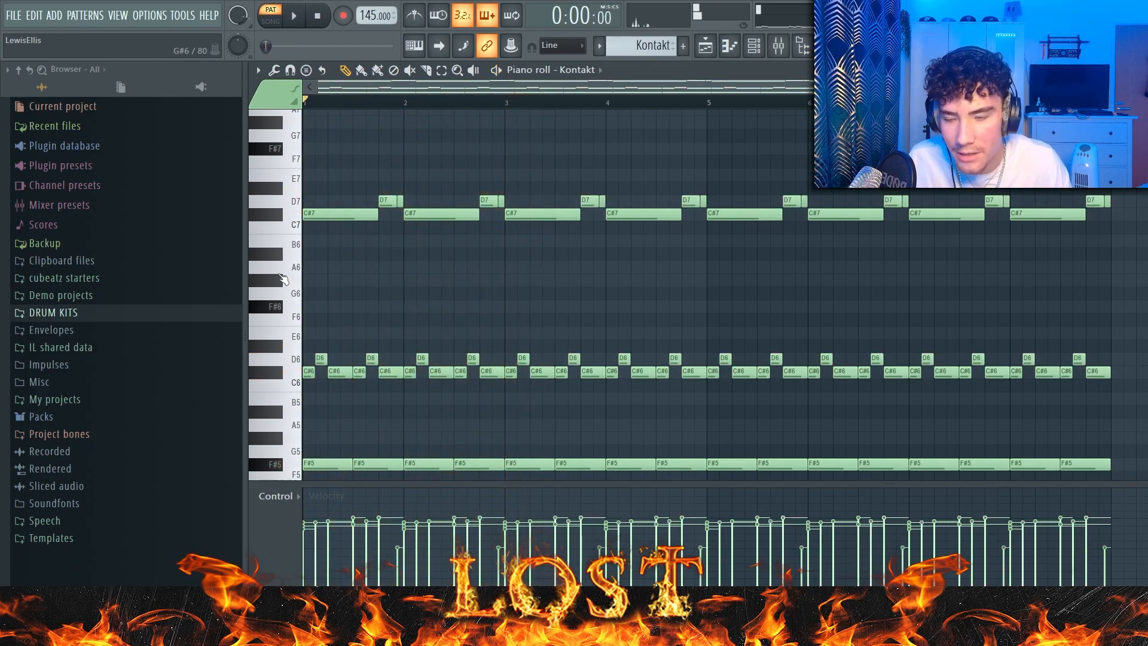
# Step: Try raising the velocity of the D7 notes, play the pattern, and undo the change
pyautogui.moveTo(1136, 203); pyautogui.dragTo(363, 154)
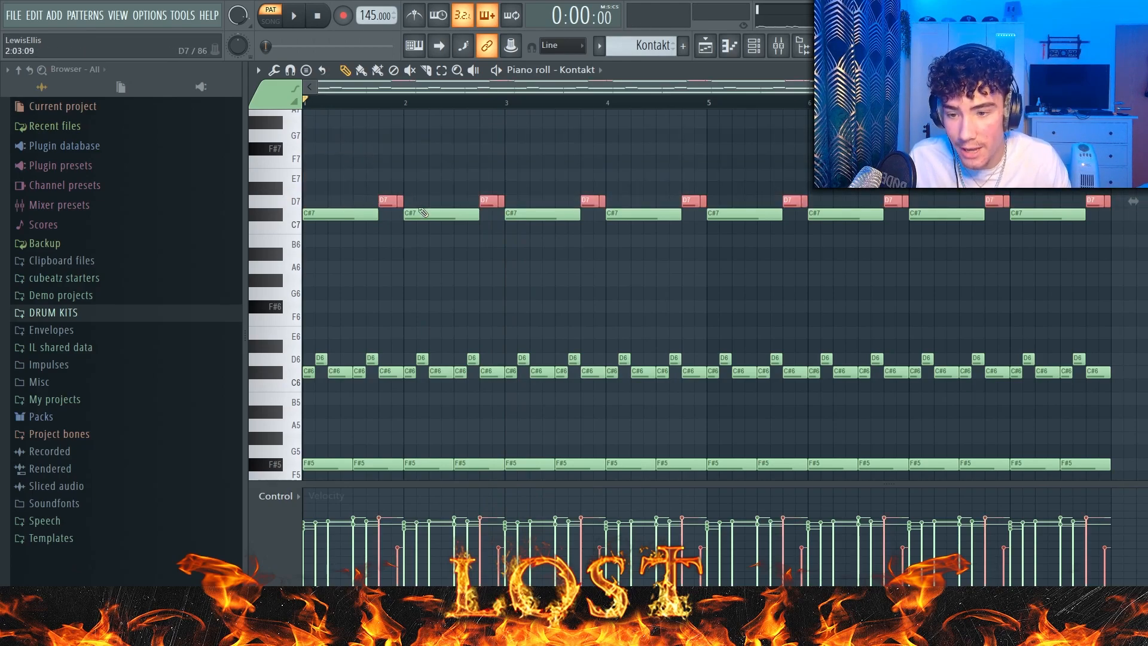
pyautogui.click(386, 527)
pyautogui.press('space')
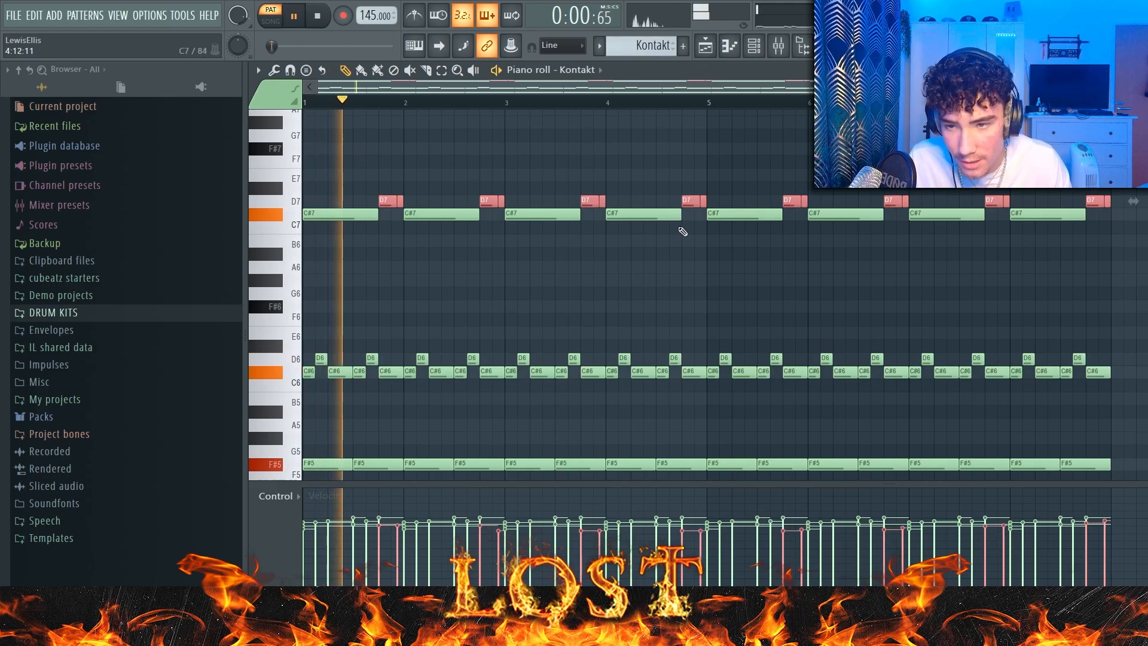
pyautogui.press('space')
pyautogui.hotkey('ctrl', 'z')
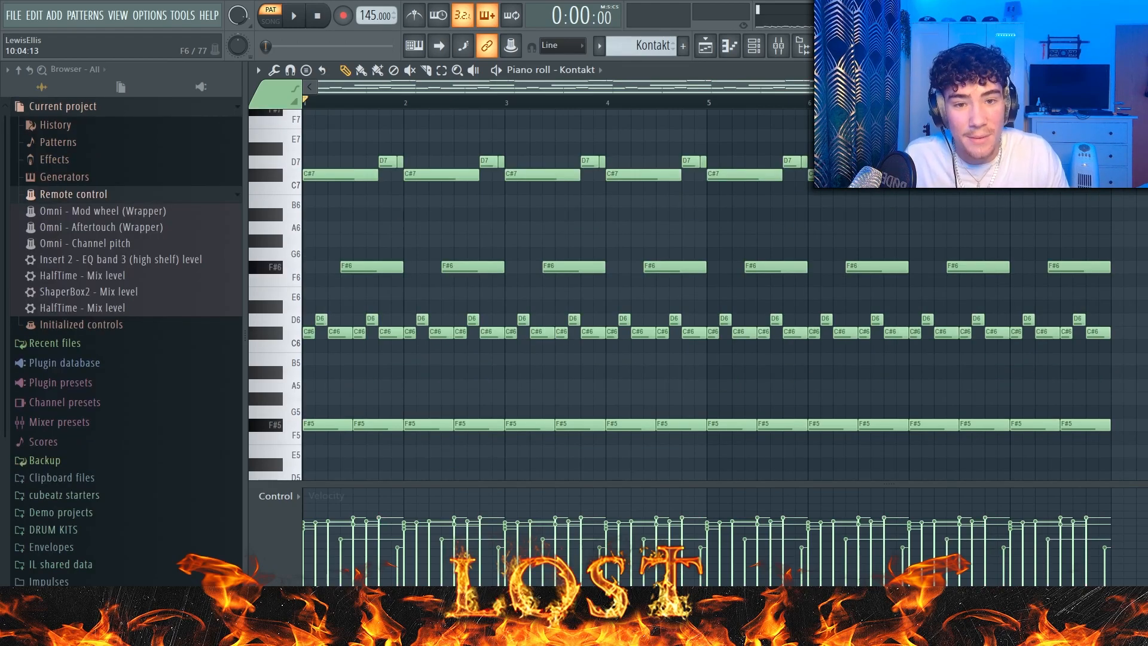
# Step: Examine the D6 and D7 note rows in relation to the rest of the Kontakt melody
pyautogui.scroll(-2, 611, 287)
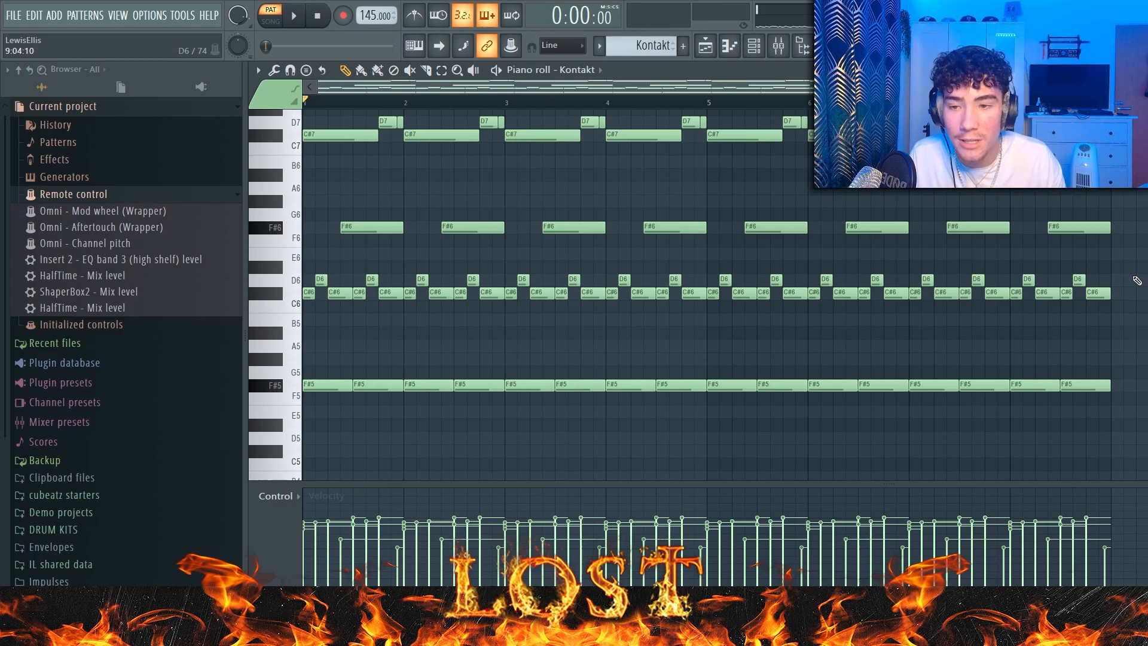
pyautogui.moveTo(1136, 281); pyautogui.dragTo(302, 278)
pyautogui.scroll(4, 1106, 202)
pyautogui.moveTo(1124, 203); pyautogui.dragTo(257, 178)
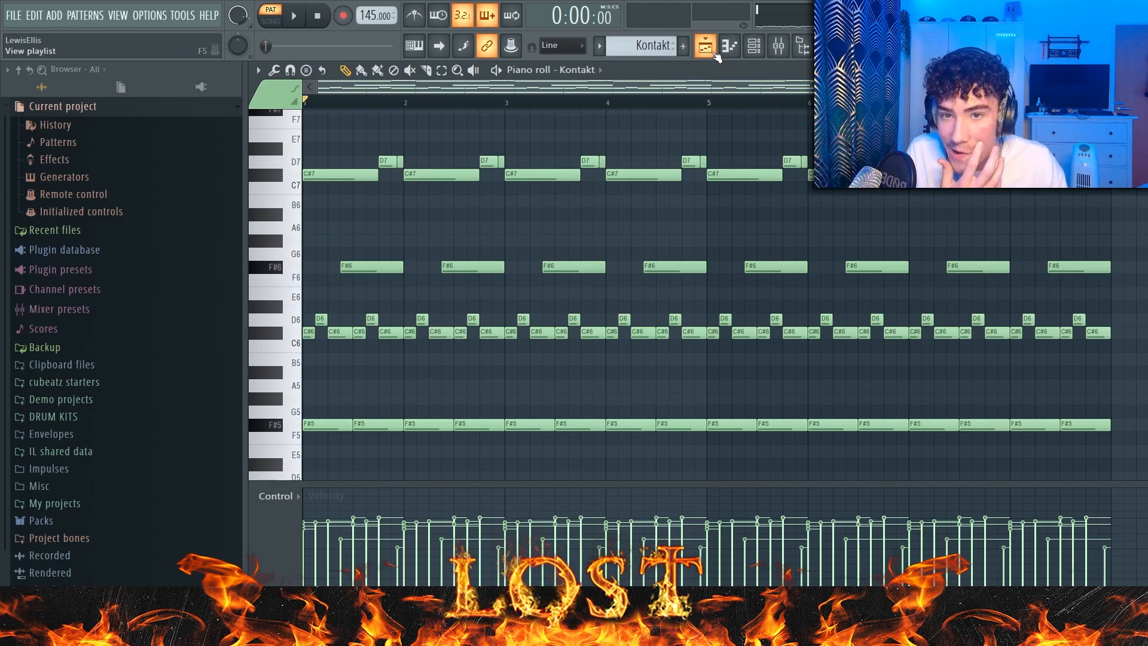
# Step: Return to the playlist, switch to song mode and play the Track 1 melody to compare its effects
pyautogui.click(714, 54)
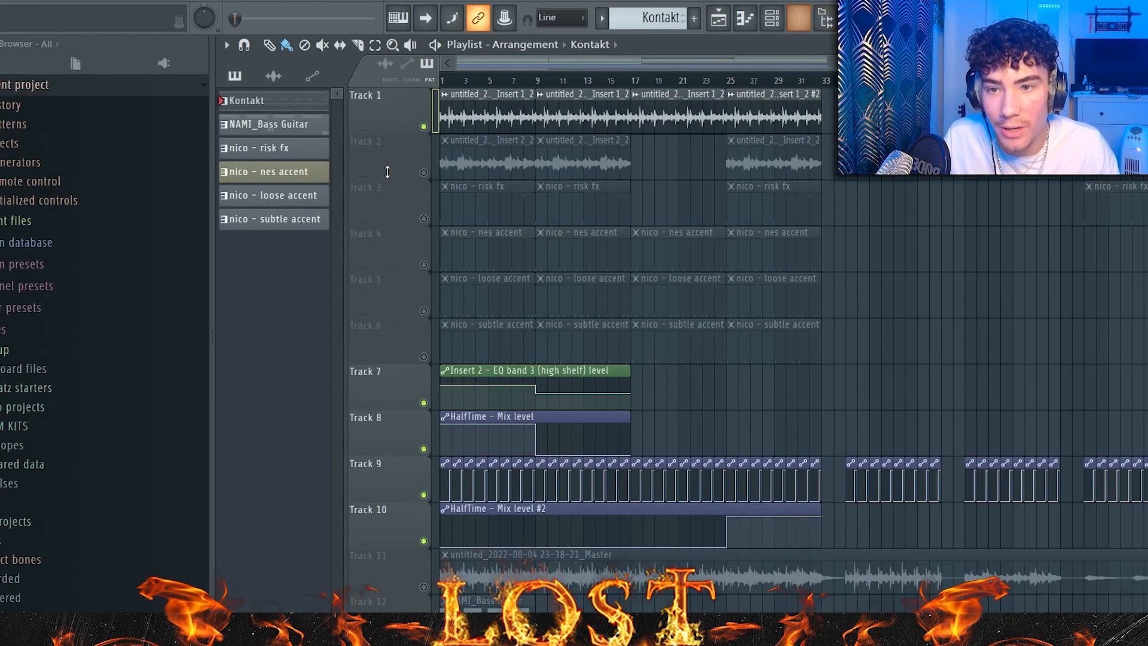
pyautogui.click(802, 19)
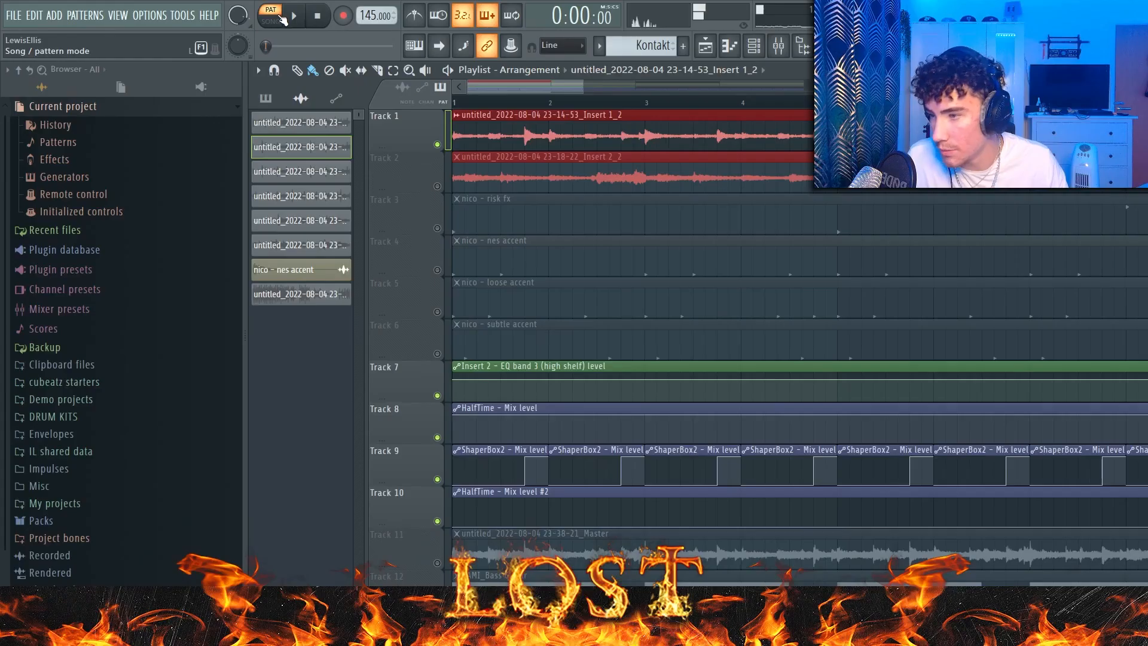
pyautogui.click(281, 18)
pyautogui.press('space')
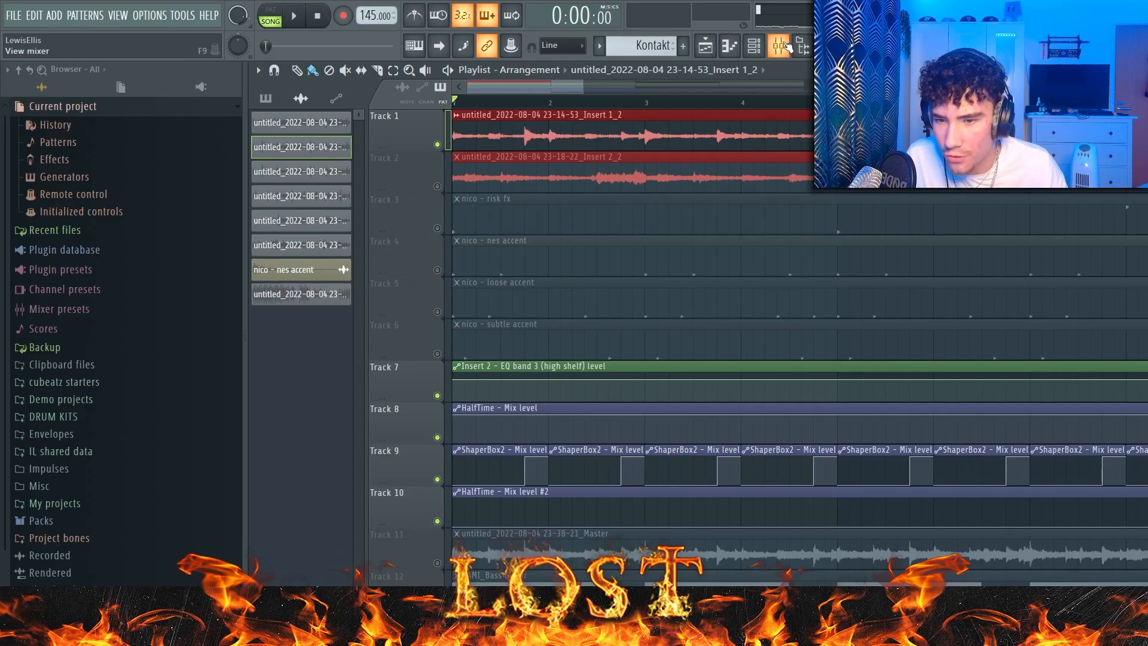
# Step: Inspect the HalfTime effect on Insert 1 in the mixer and play the song
pyautogui.click(784, 46)
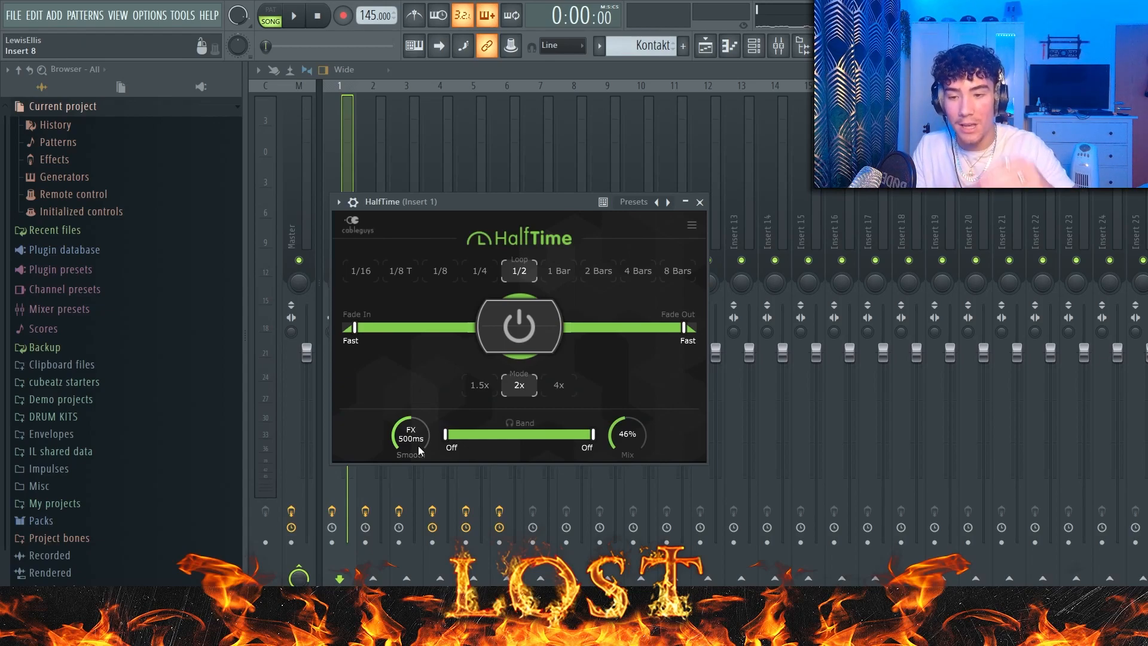
pyautogui.click(707, 51)
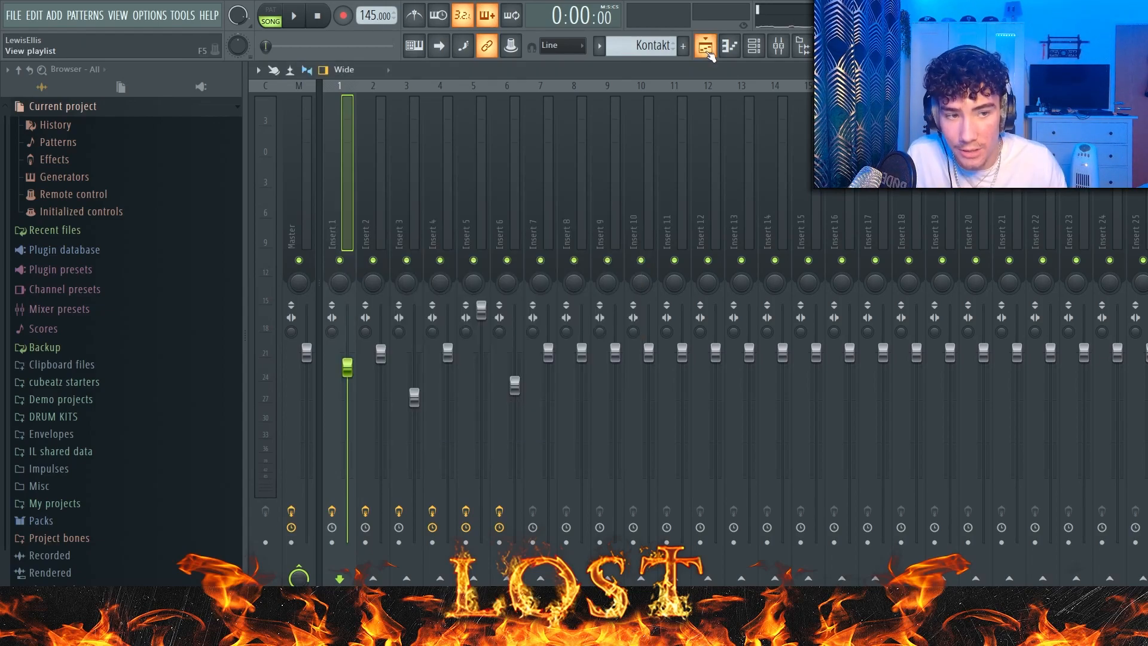
pyautogui.press('space')
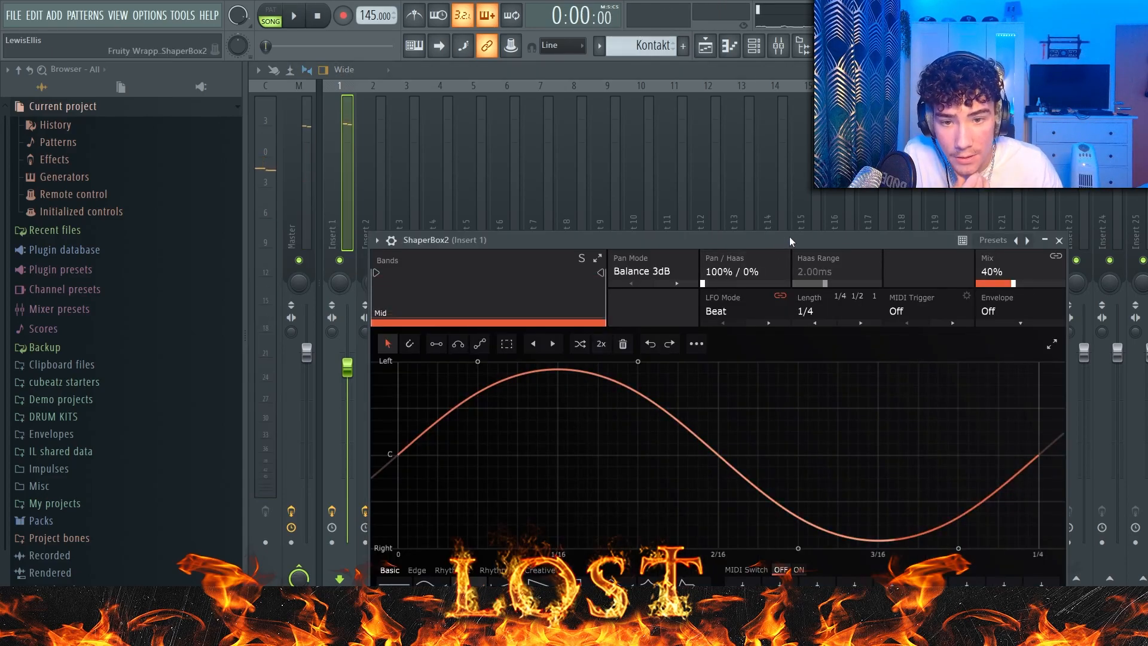
# Step: Inspect the ShaperBox2 pan settings and the Virtual Mix Rack compressor on Insert 1
pyautogui.moveTo(790, 240); pyautogui.dragTo(822, 120)
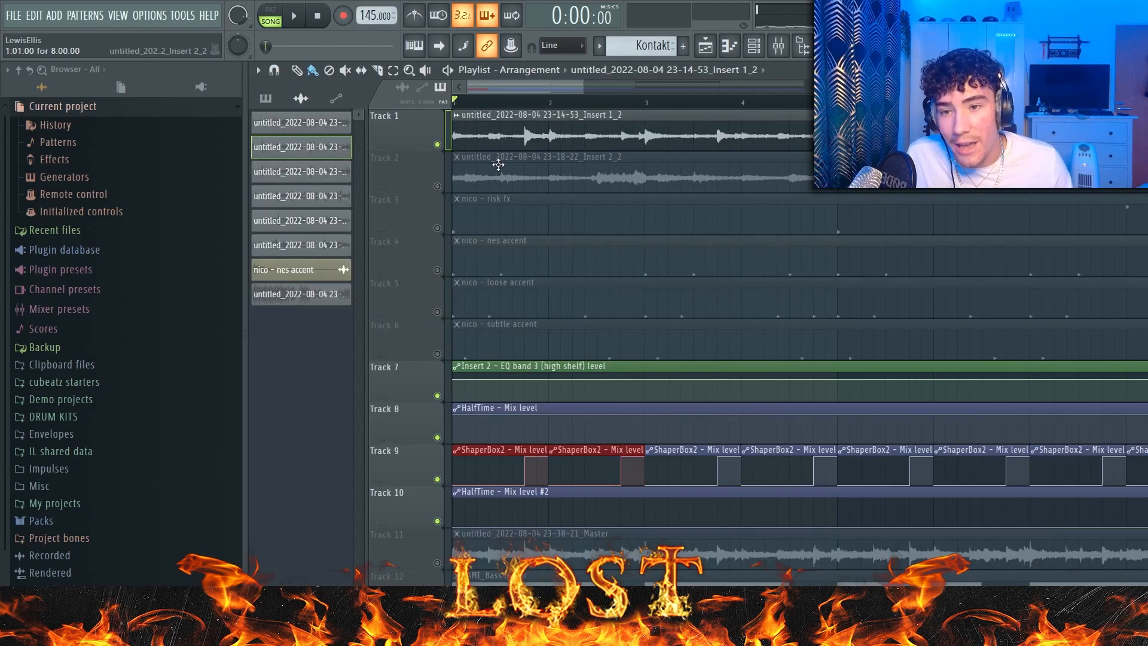
pyautogui.scroll(3, 428, 479)
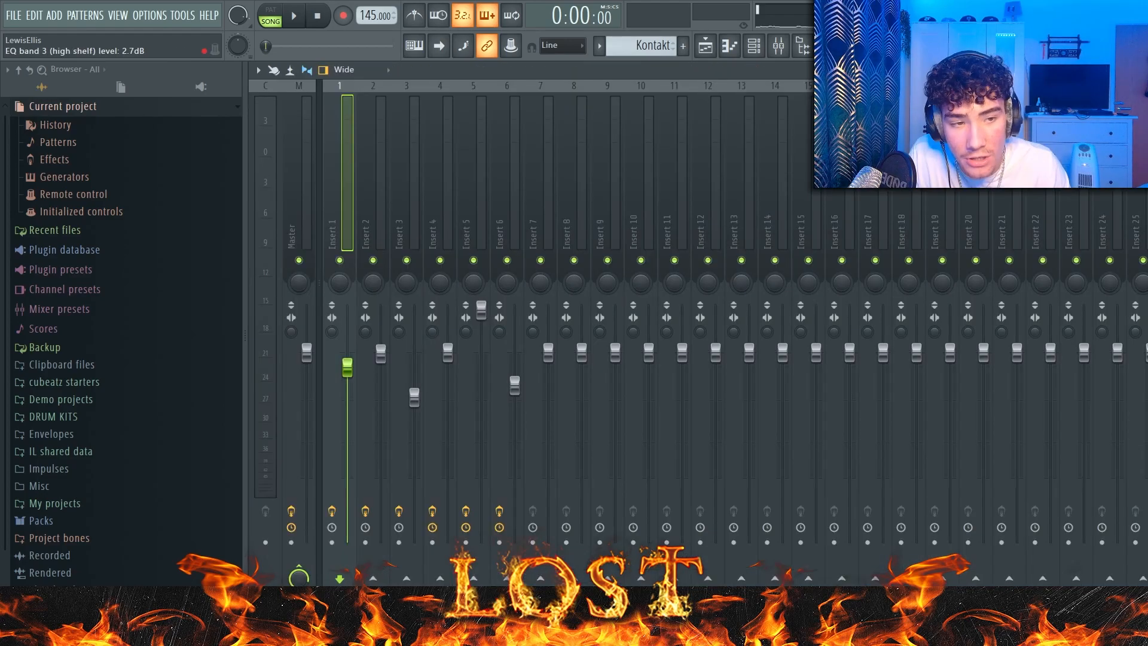
pyautogui.click(1143, 140)
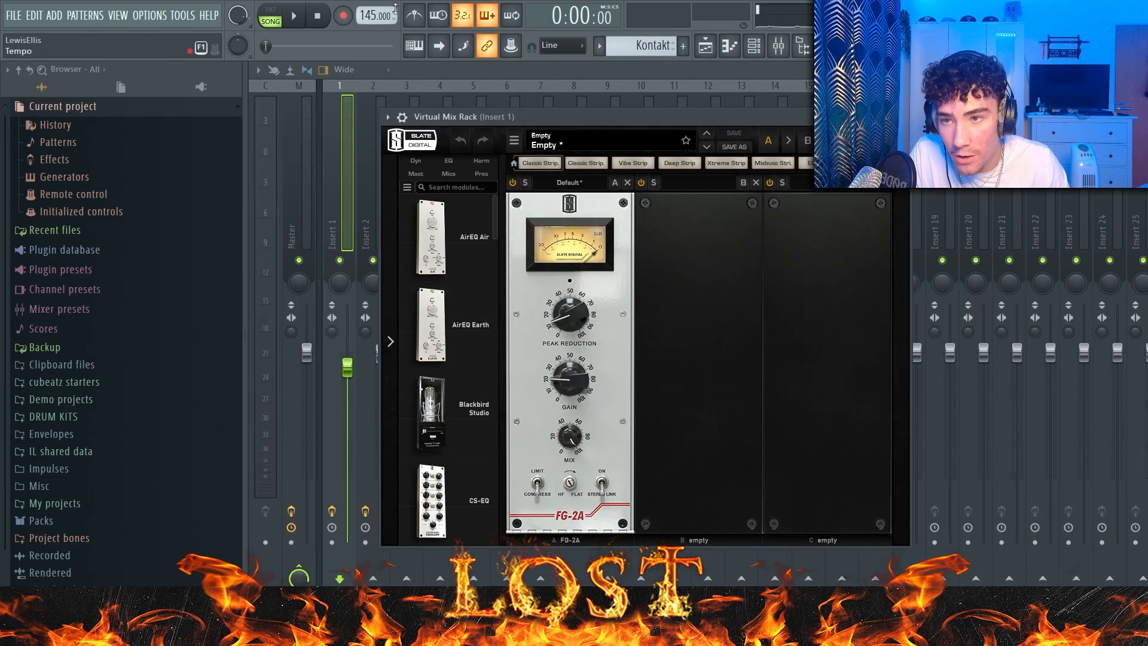
# Step: Return to the playlist, mute Track 1 and audition the Track 2 melody, including the section from bar 9
pyautogui.press('space')
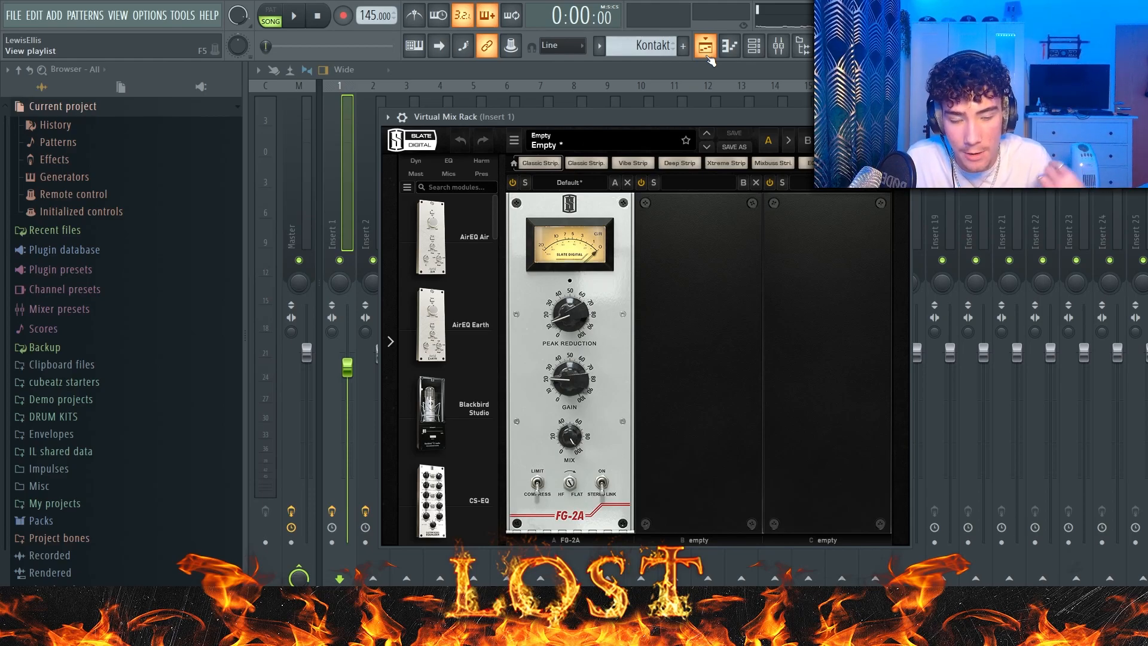
pyautogui.click(707, 52)
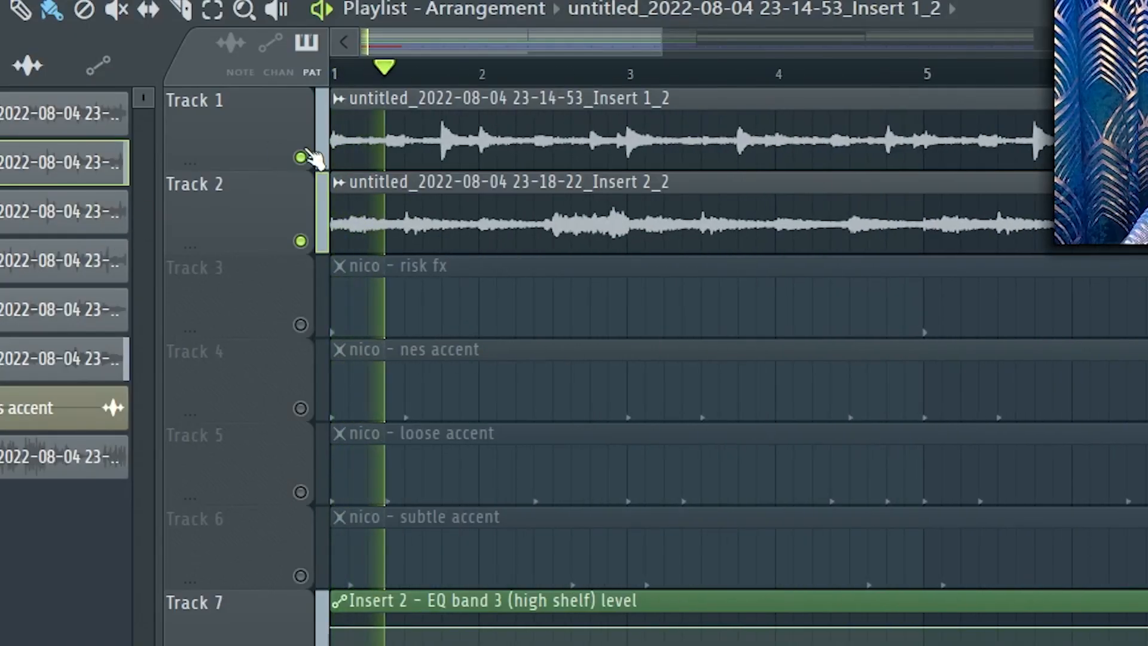
pyautogui.click(437, 144)
pyautogui.scroll(-3, 741, 409)
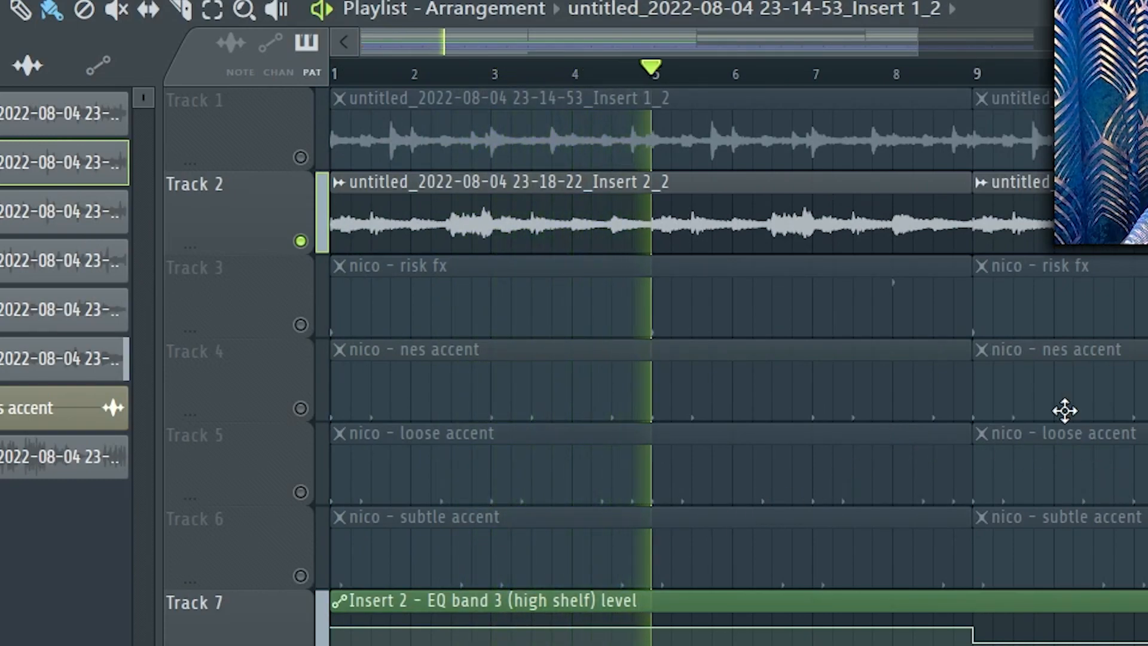
pyautogui.click(984, 75)
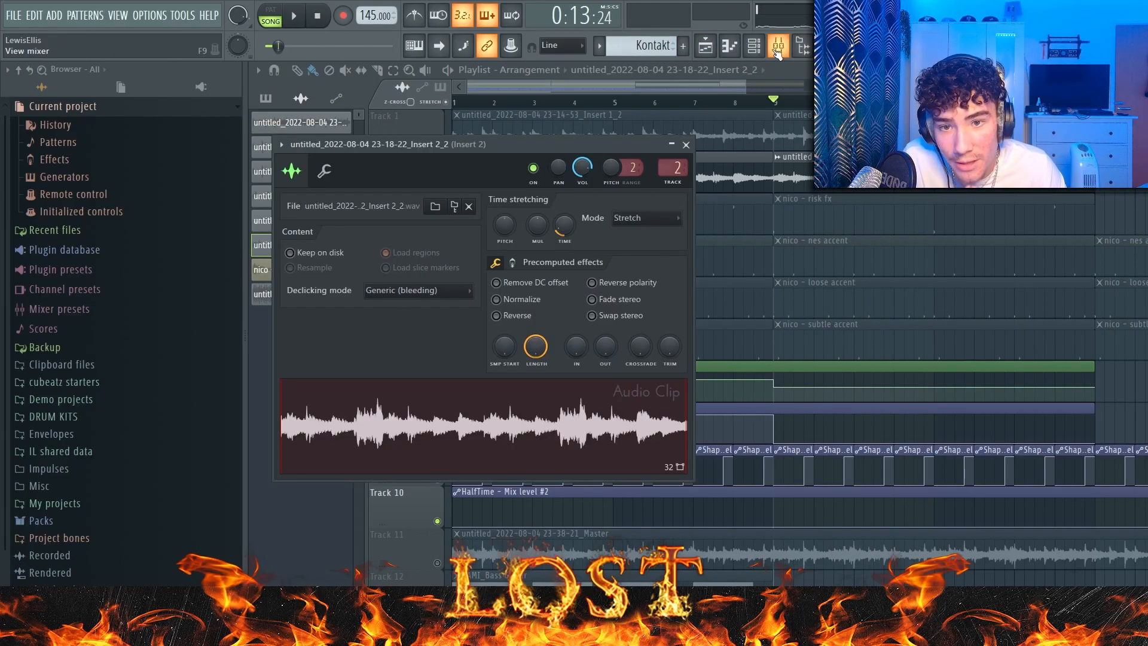
# Step: Inspect the Portal effect and its preset list on Insert 2 in the mixer
pyautogui.click(777, 48)
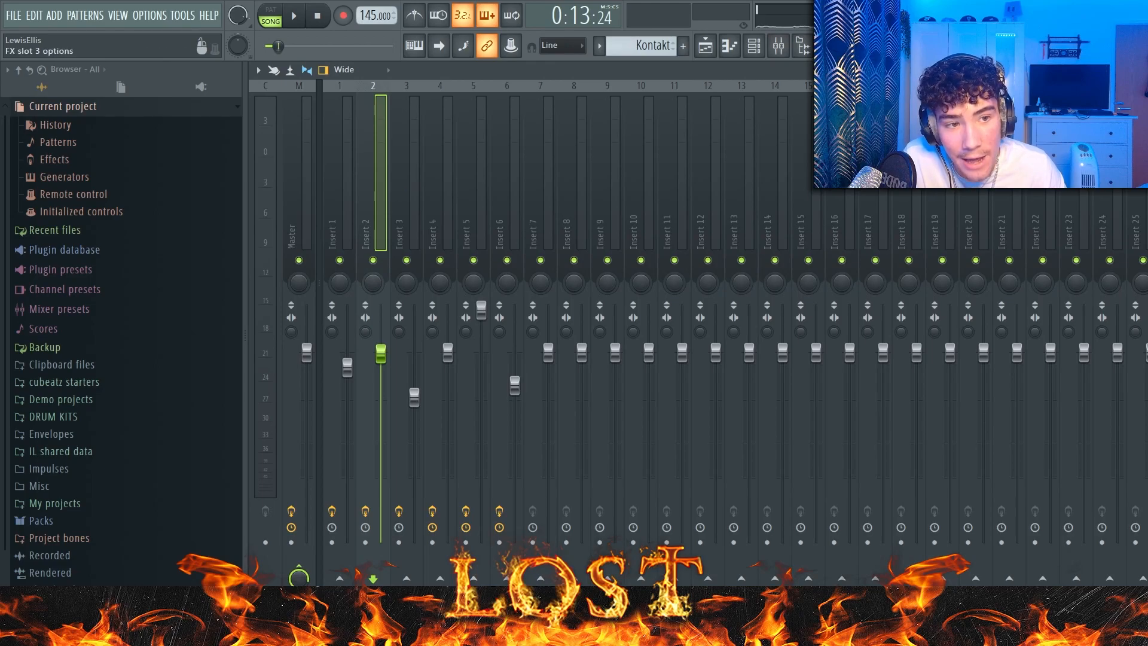
pyautogui.click(1147, 134)
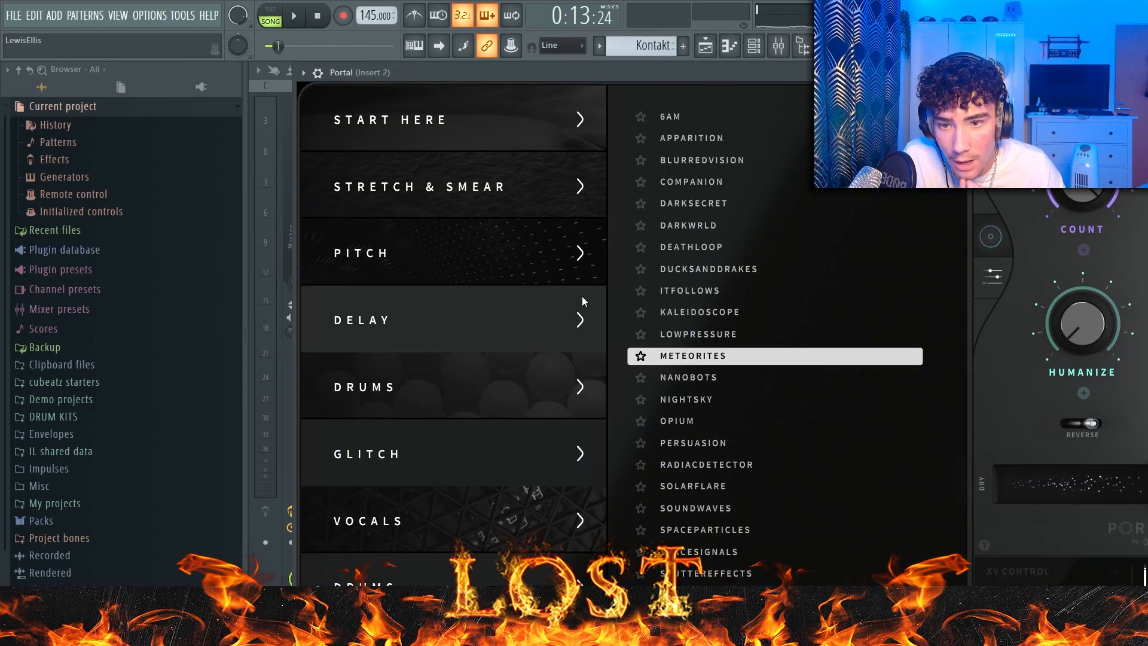
pyautogui.scroll(-10, 538, 336)
pyautogui.scroll(3, 578, 317)
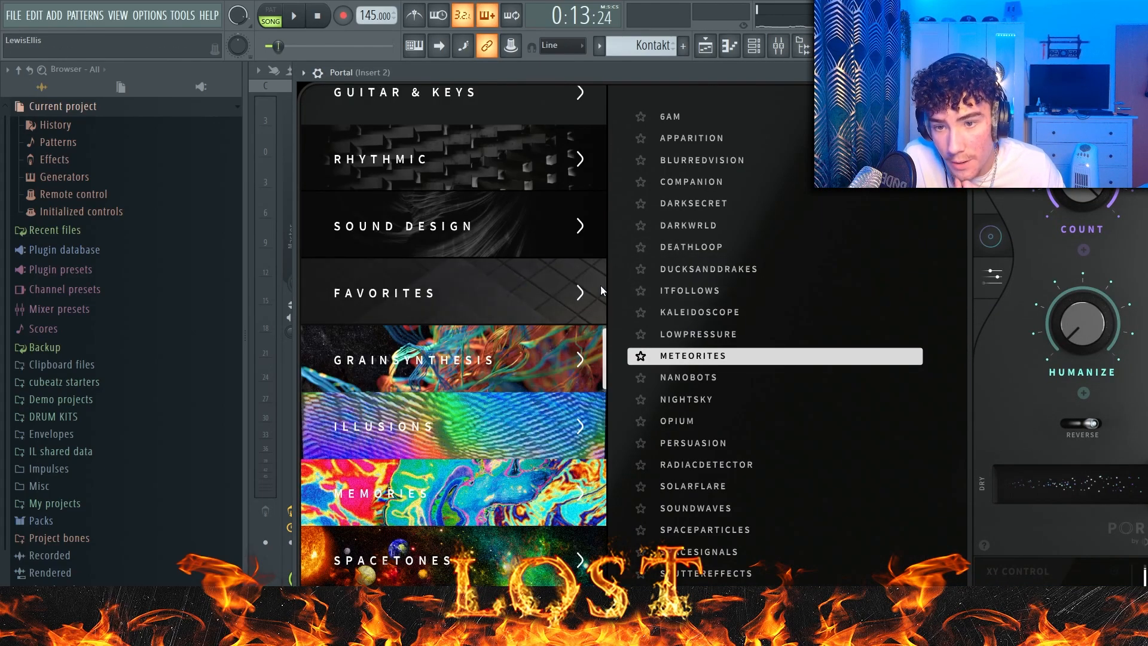
pyautogui.click(1147, 72)
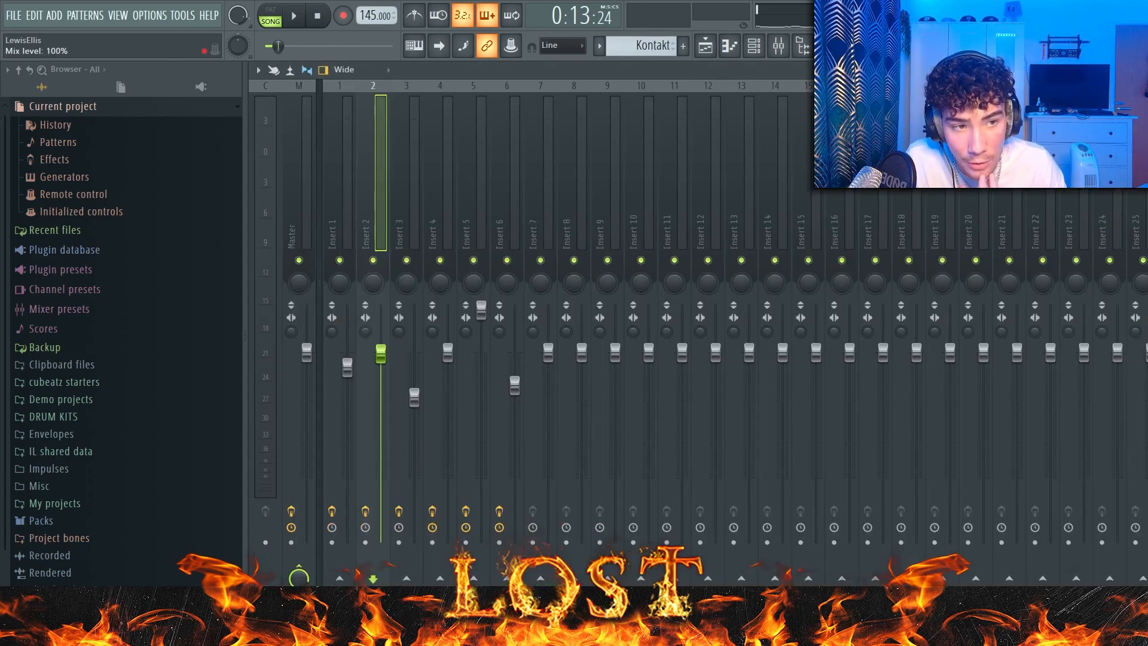
pyautogui.click(1147, 119)
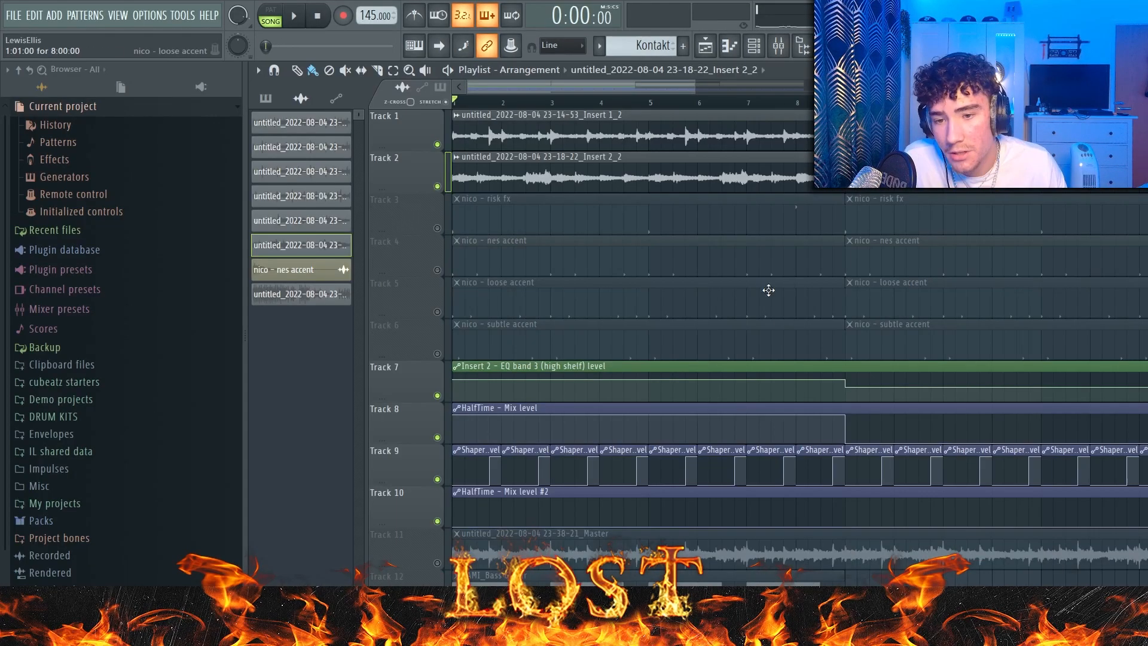
# Step: Isolate the Track 2 melody together with the Track 7 EQ and Track 8 HalfTime mix level automation
pyautogui.click(628, 411)
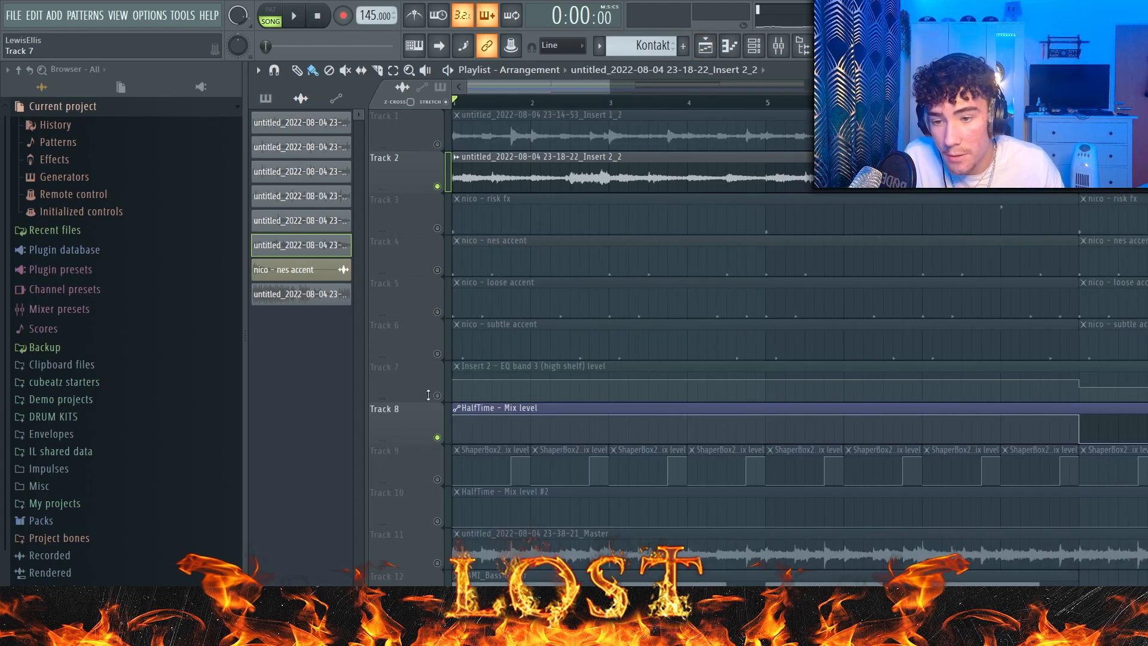
pyautogui.click(437, 395)
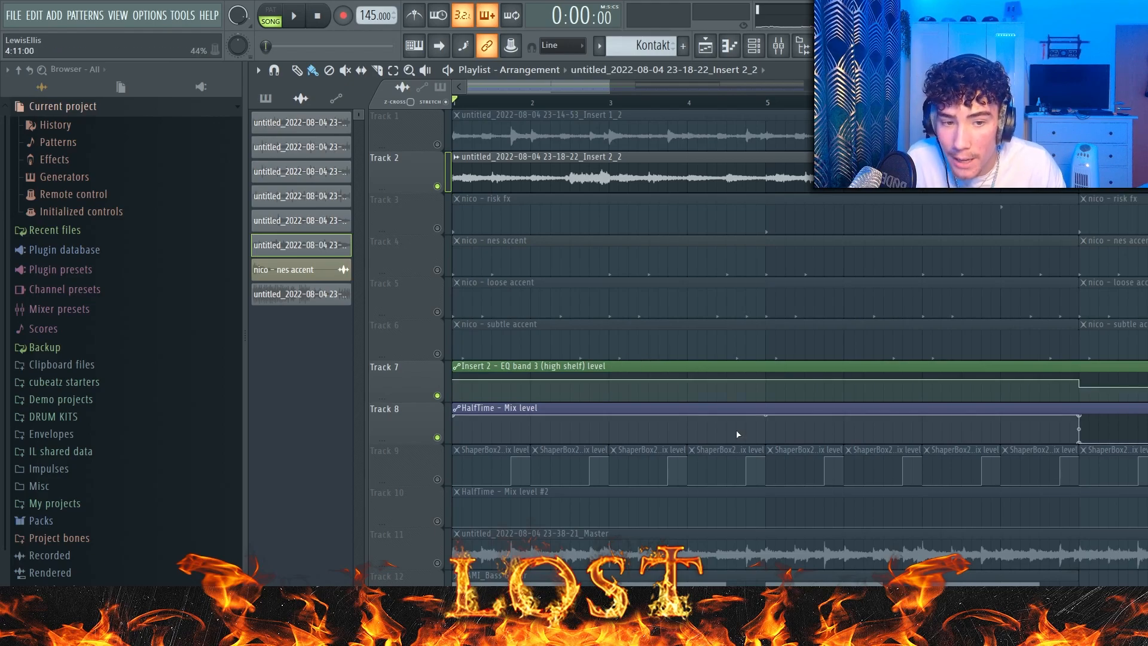
# Step: Solo Track 3 and inspect the nico - risk fx pattern in the piano roll along with its sampler settings
pyautogui.rightClick(437, 228)
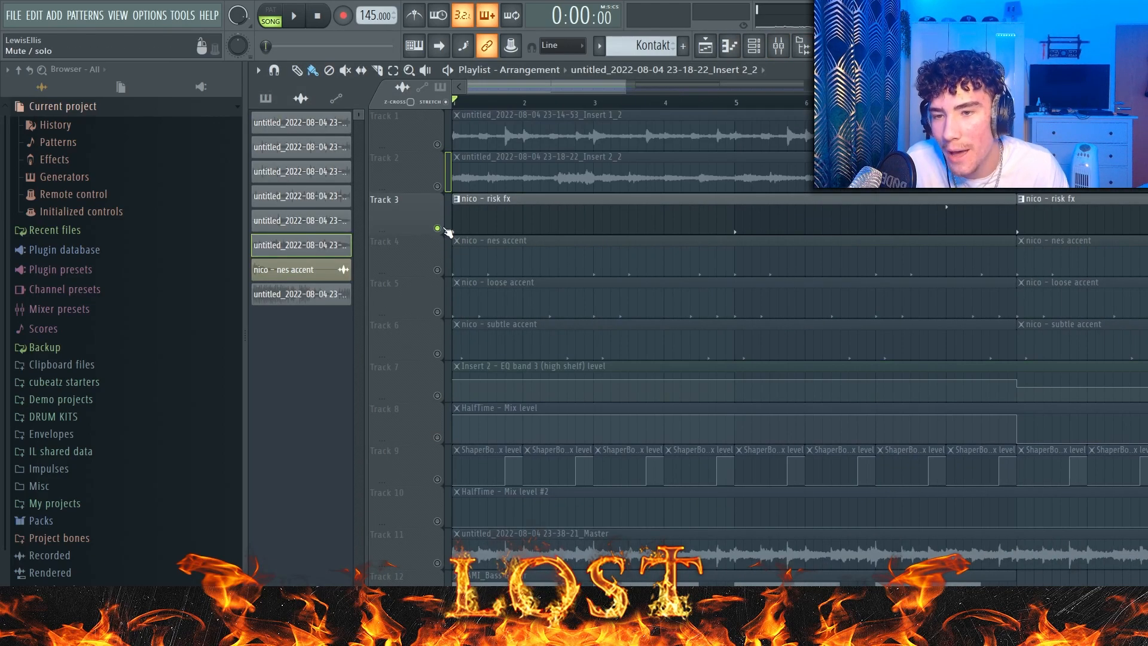
pyautogui.doubleClick(466, 217)
pyautogui.click(754, 52)
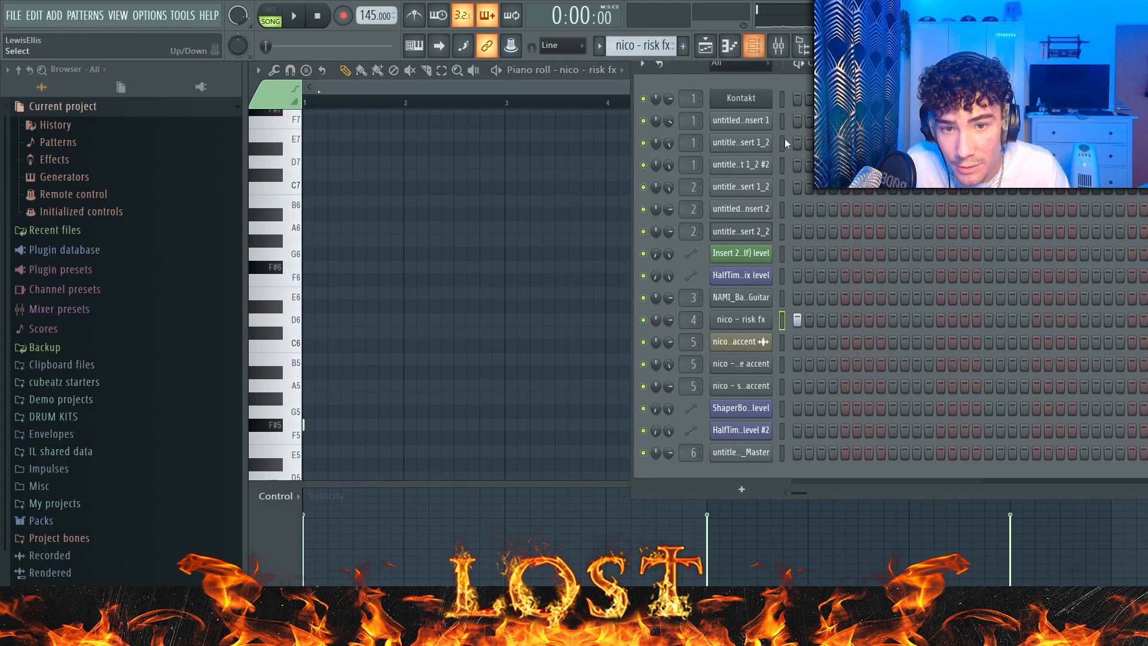
pyautogui.click(741, 319)
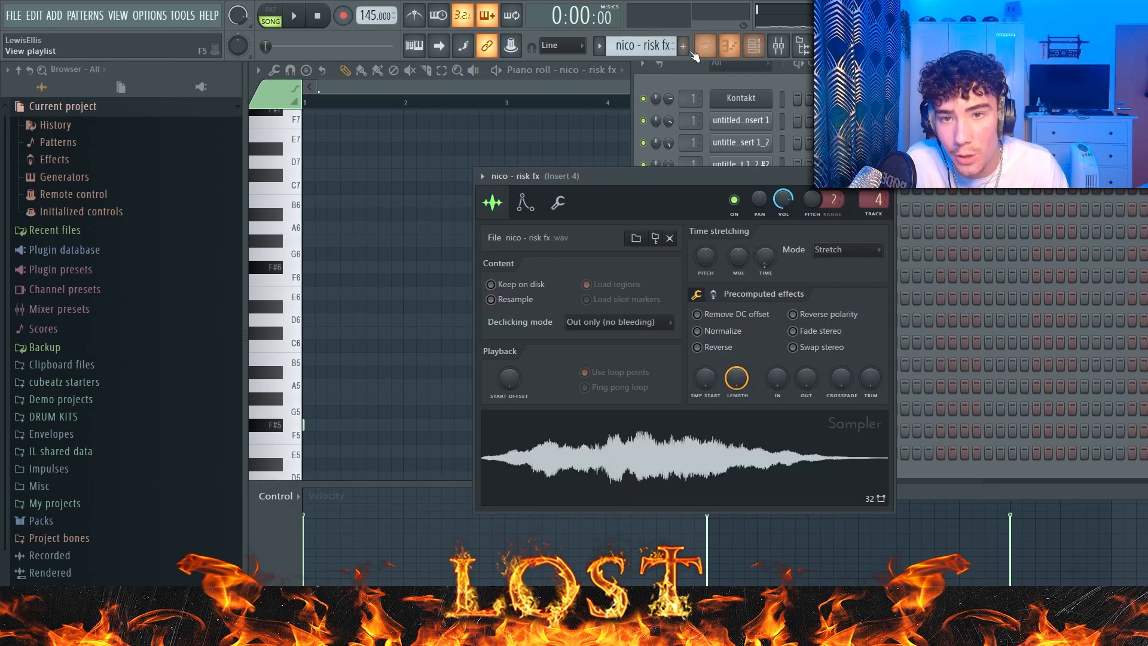
pyautogui.click(606, 81)
pyautogui.press('F5')
pyautogui.doubleClick(680, 214)
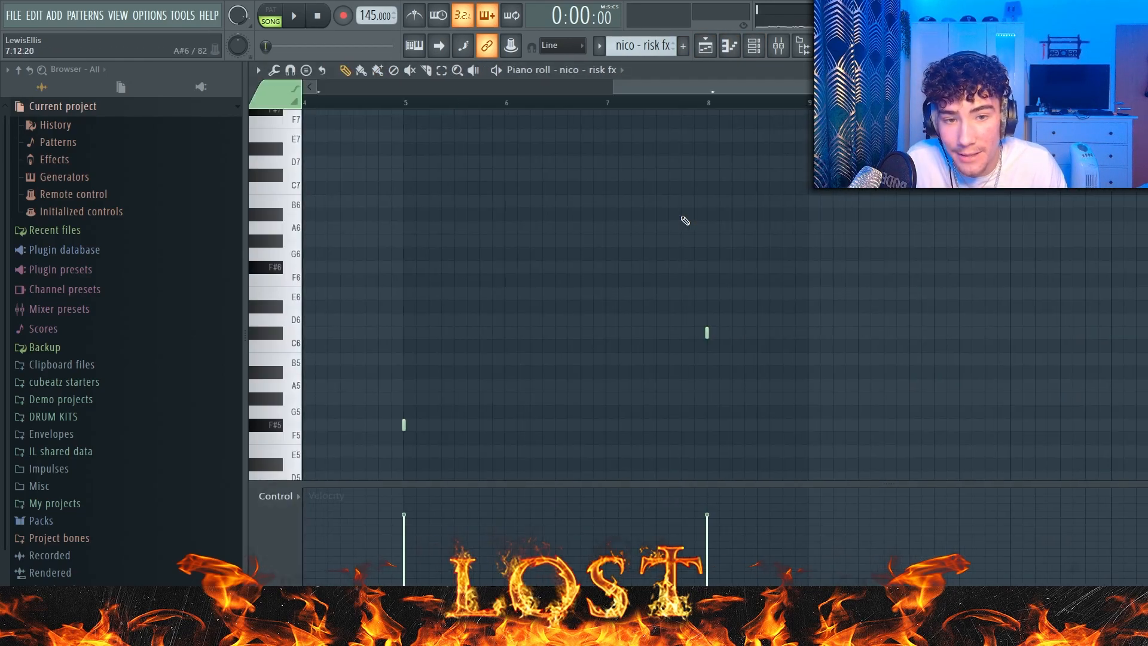
# Step: Play the nico - risk fx notes in pattern mode and open the mixer
pyautogui.press('l')
pyautogui.scroll(-1, 603, 269)
pyautogui.press('space')
pyautogui.scroll(-3, 604, 269)
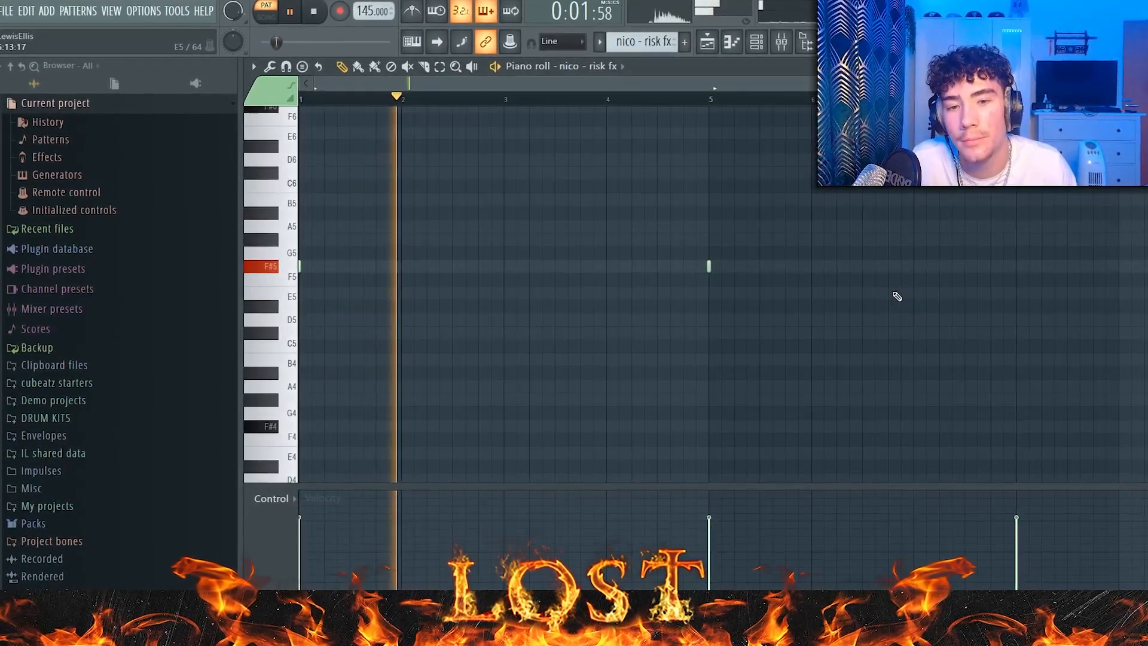
pyautogui.scroll(1, 870, 270)
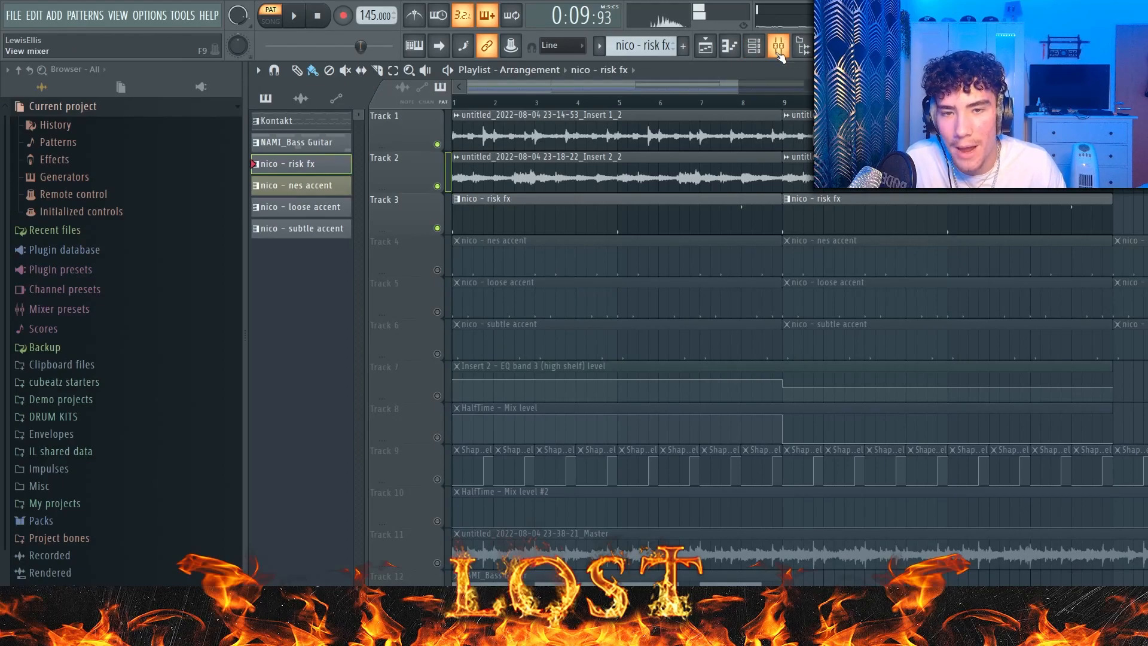
pyautogui.click(779, 51)
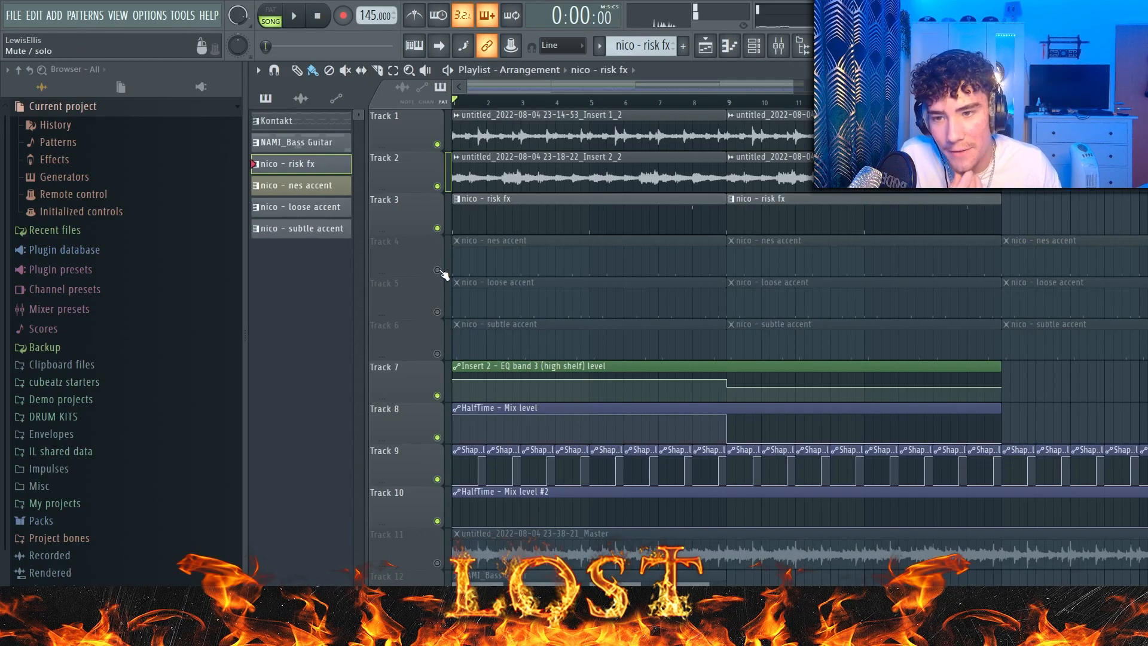
# Step: Unmute the nes, loose and subtle accent tracks (Tracks 4 to 6) and audition them without the melody
pyautogui.click(437, 270)
pyautogui.moveTo(437, 312); pyautogui.dragTo(437, 353)
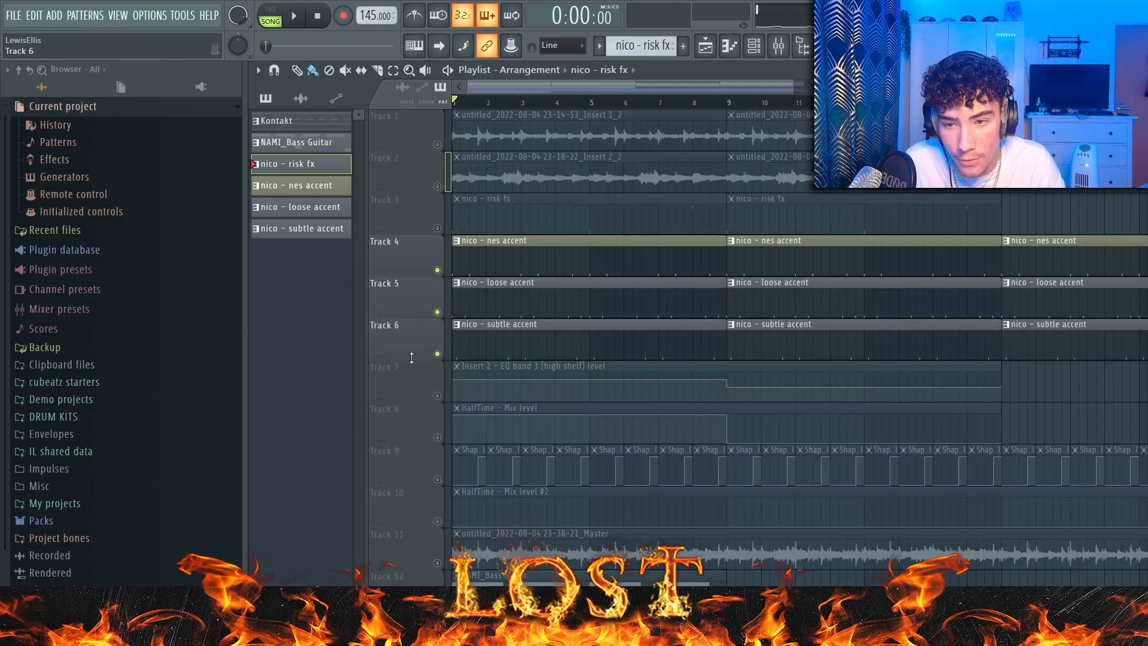
pyautogui.scroll(5, 480, 327)
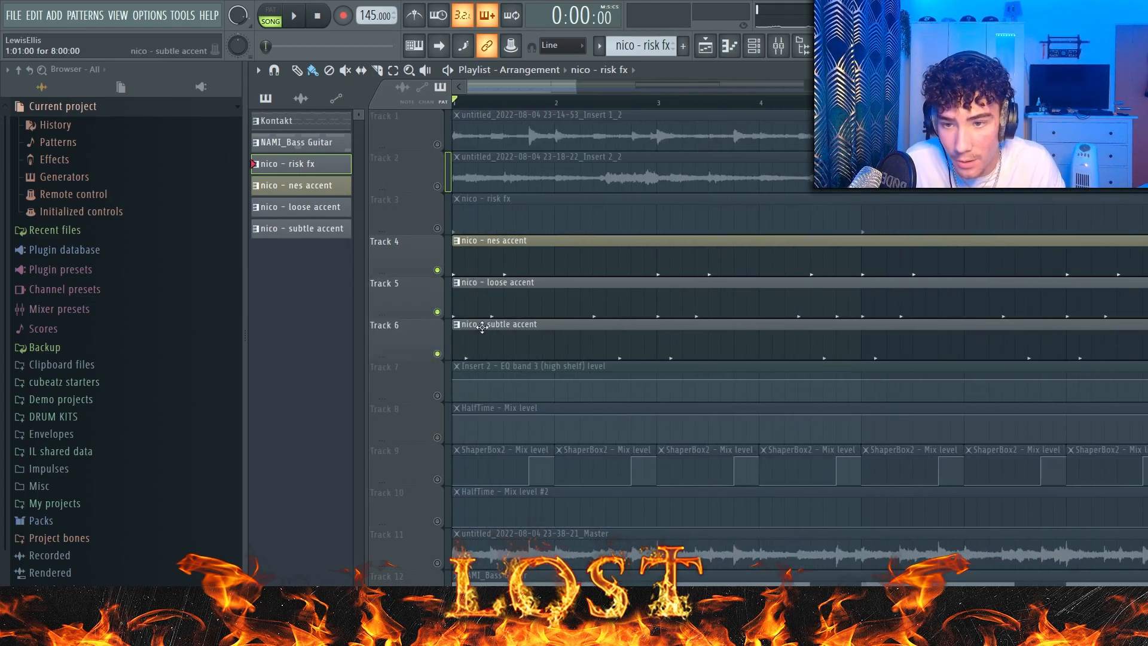
pyautogui.scroll(-1, 599, 349)
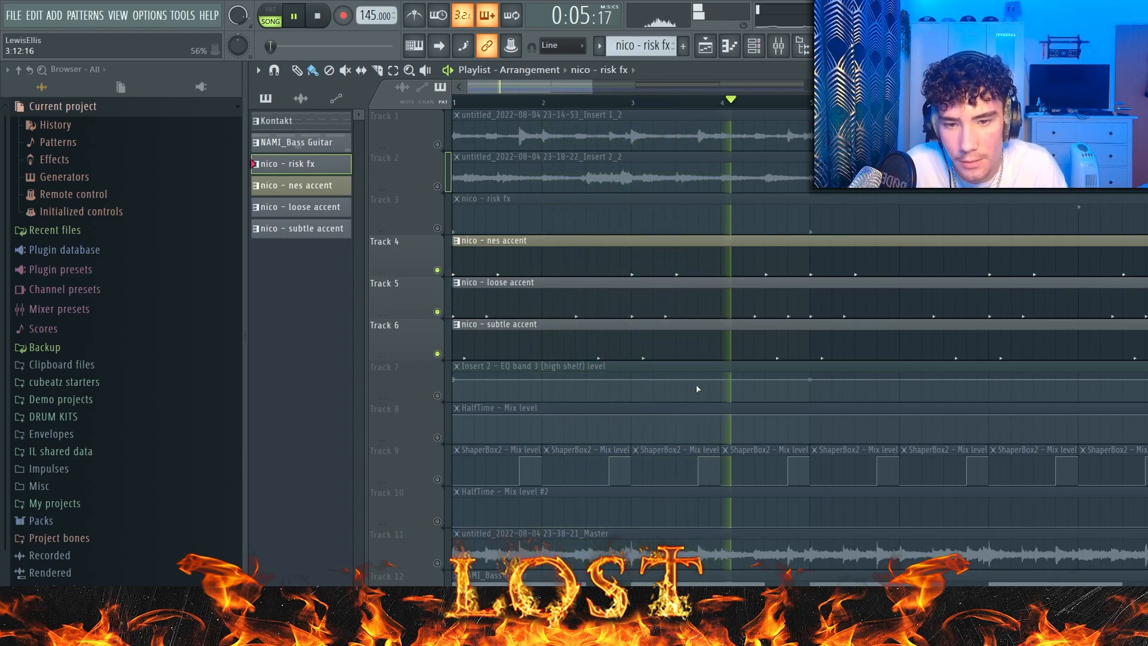
pyautogui.press('space')
# Step: Inspect the Fruity Parametric EQ 2 curve on Insert 6 in the mixer
pyautogui.press('F9')
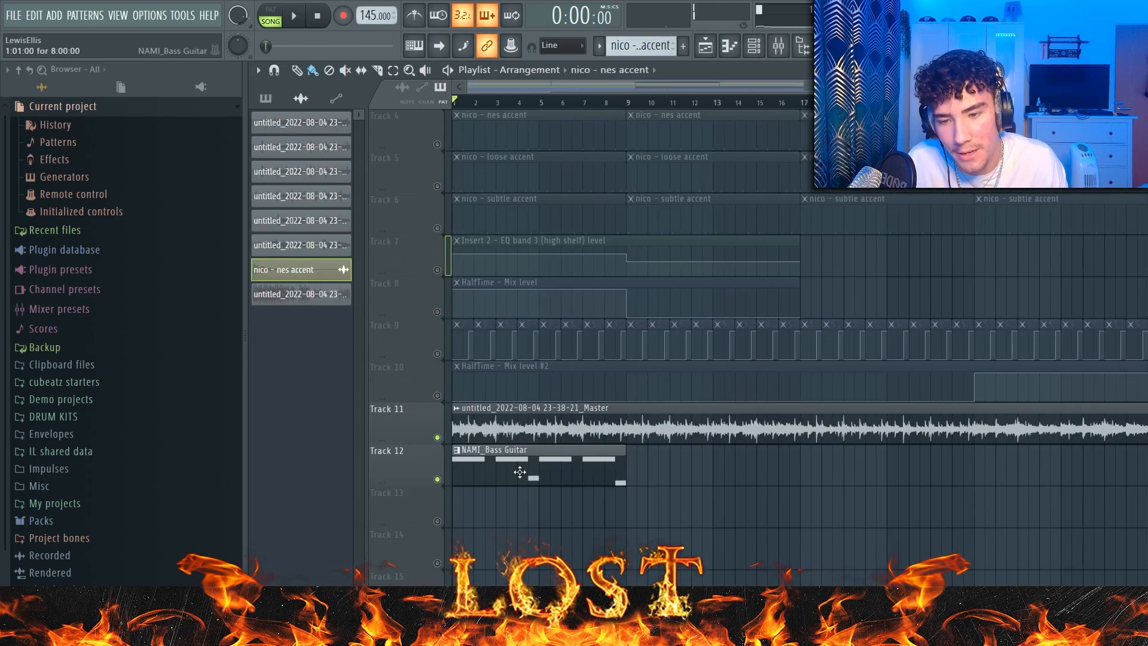
pyautogui.doubleClick(520, 472)
pyautogui.scroll(-3, 579, 446)
pyautogui.hotkey('ctrl', 'a')
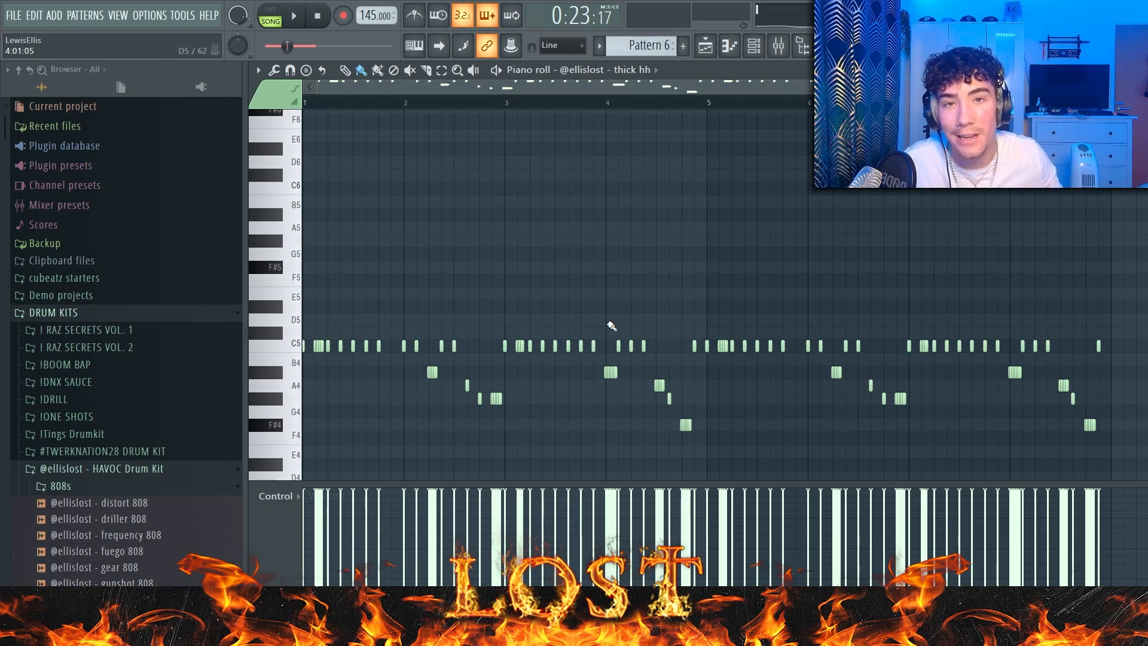
# Step: Play the song while examining the rolls and pitch changes in the thick hh hi-hat pattern
pyautogui.click(293, 15)
pyautogui.keyDown('ctrl'); pyautogui.scroll(2, 472, 300); pyautogui.keyUp('ctrl')
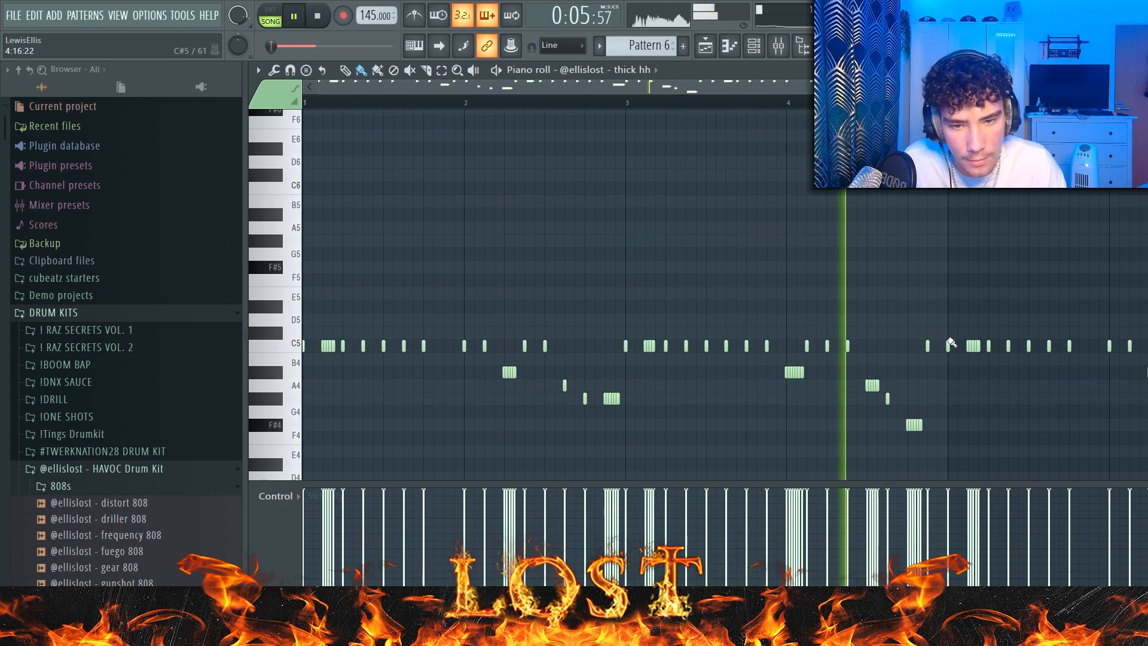
pyautogui.keyDown('ctrl'); pyautogui.scroll(-2, 1109, 389); pyautogui.keyUp('ctrl')
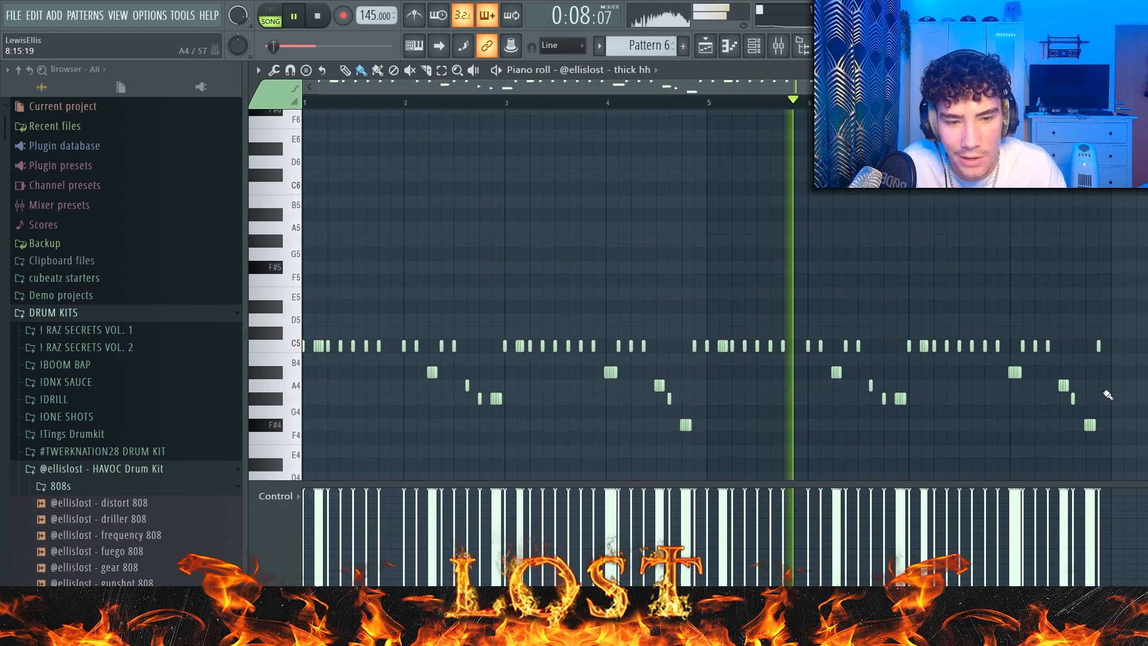
# Step: Set the main snap to 1/4 step and try painting extra thick hh notes in bar 1, undoing them
pyautogui.click(562, 45)
pyautogui.click(568, 110)
pyautogui.click(562, 45)
pyautogui.click(559, 121)
pyautogui.press('space')
pyautogui.keyDown('ctrl'); pyautogui.scroll(3, 418, 223); pyautogui.keyUp('ctrl')
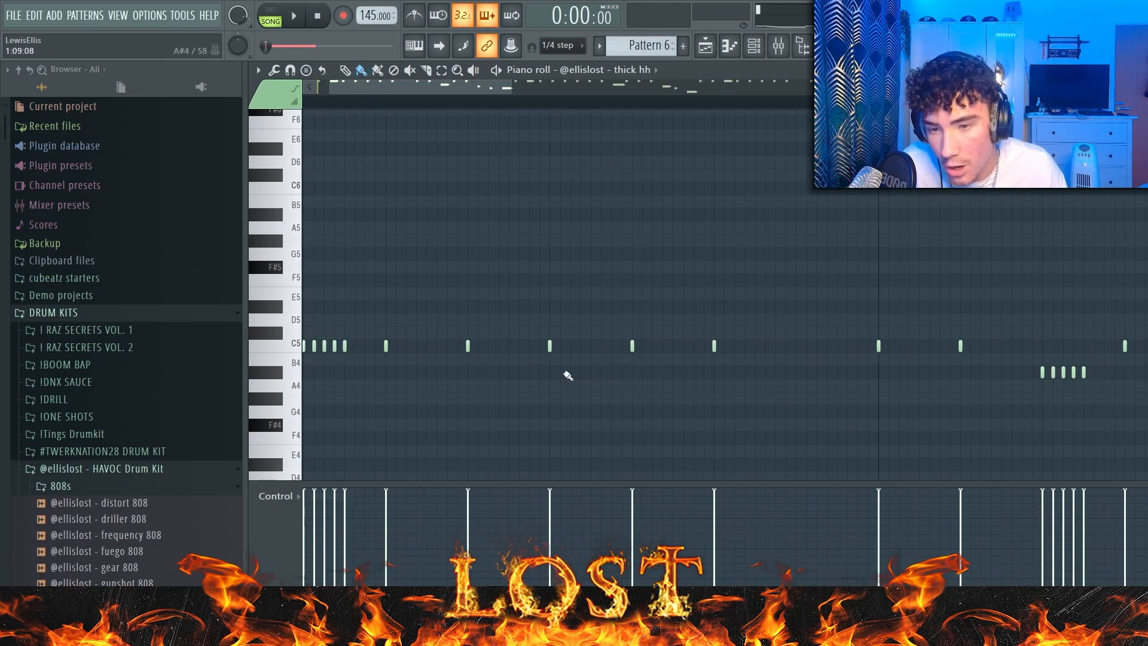
pyautogui.moveTo(555, 372)
pyautogui.mouseDown()
pyautogui.moveTo(672, 324)
pyautogui.moveTo(770, 335)
pyautogui.mouseUp()
pyautogui.hotkey('ctrl', 'z')
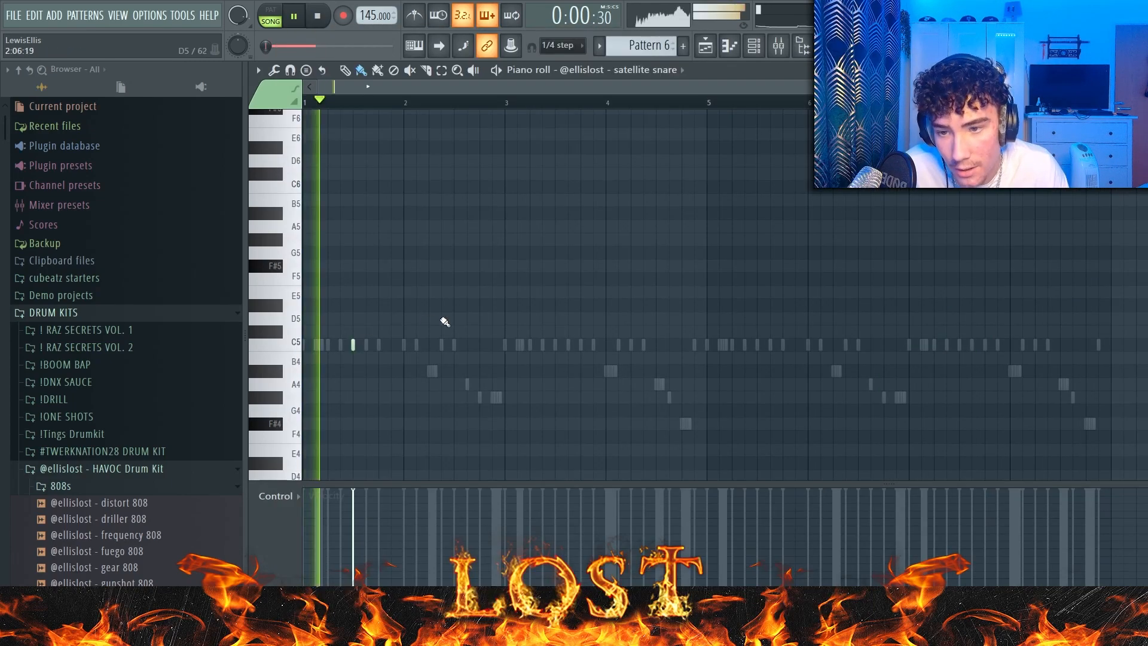
# Step: Add a C5 satellite snare note in bar 2 and duplicate the two-bar snare pattern across eight bars
pyautogui.click(453, 345)
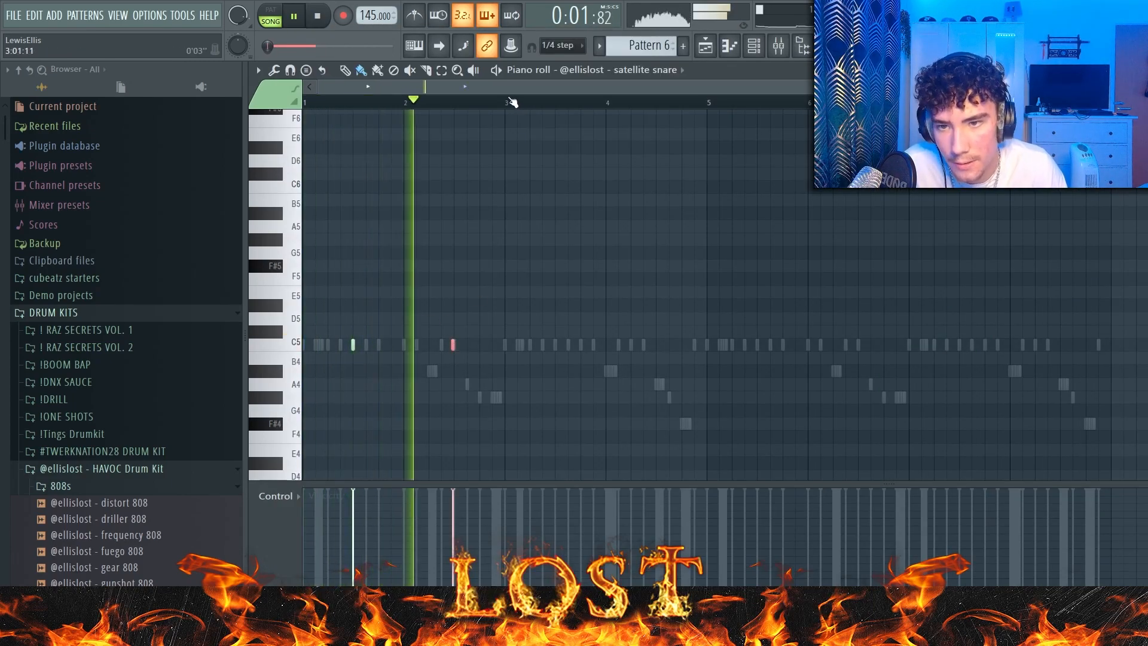
pyautogui.moveTo(511, 102); pyautogui.dragTo(306, 103)
pyautogui.hotkey('ctrl', 'b')
pyautogui.hotkey('ctrl', 'b')
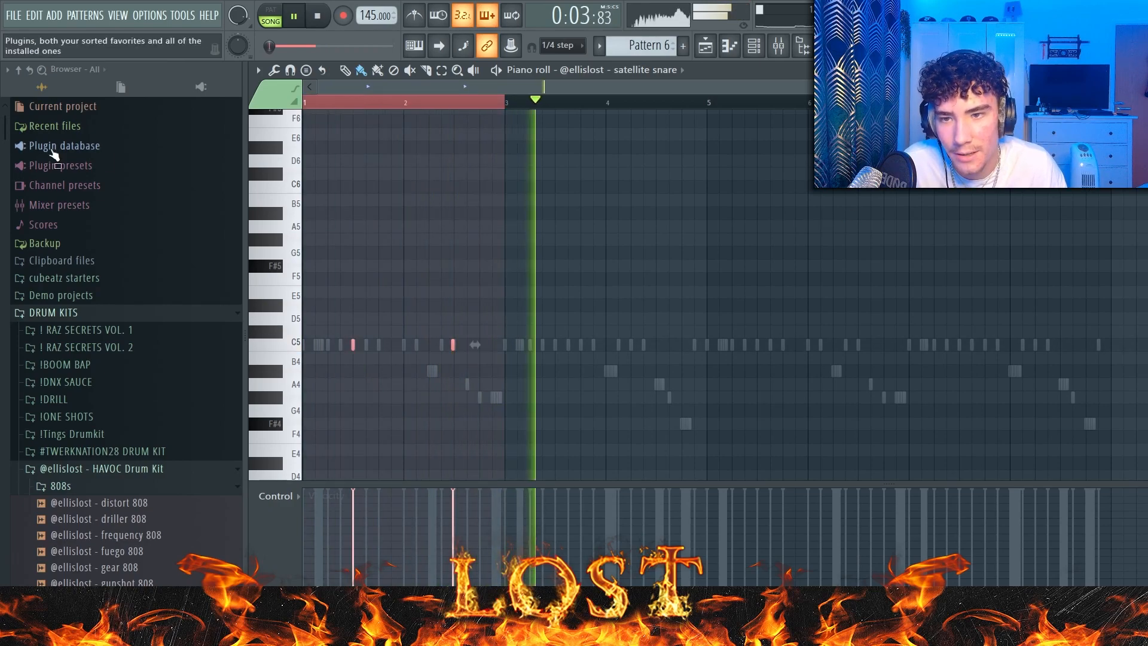
pyautogui.hotkey('ctrl', 'b')
pyautogui.hotkey('ctrl', 'd')
# Step: Set the main snap to Line and open the piano roll of THE spinz 808 channel
pyautogui.click(563, 46)
pyautogui.click(572, 61)
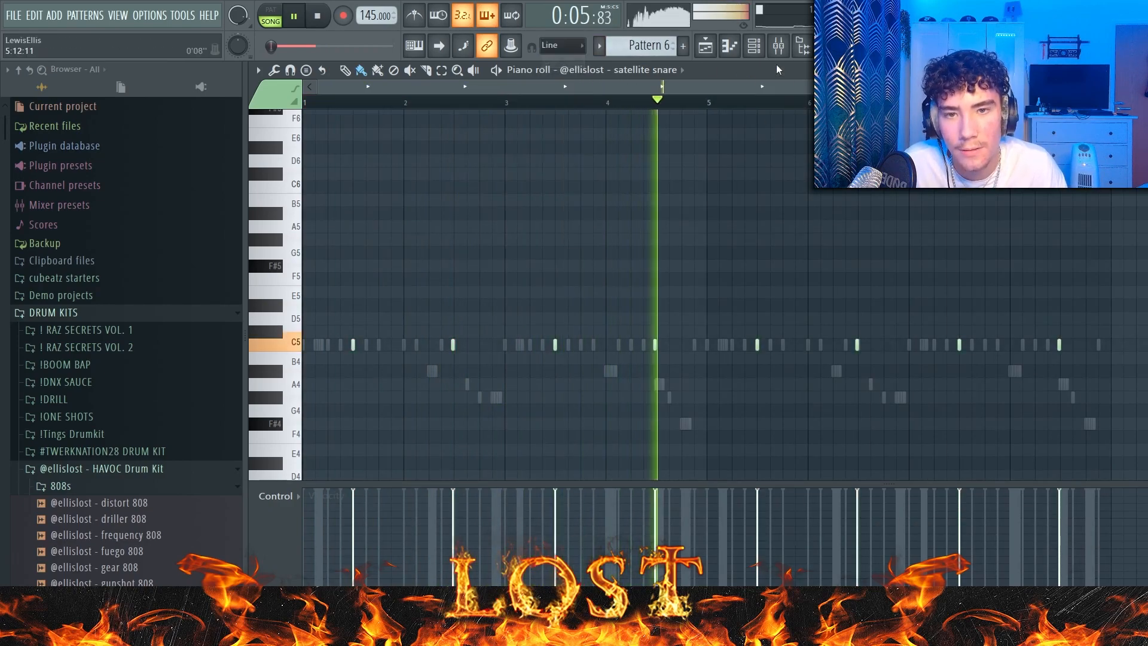
pyautogui.click(759, 46)
pyautogui.rightClick(741, 252)
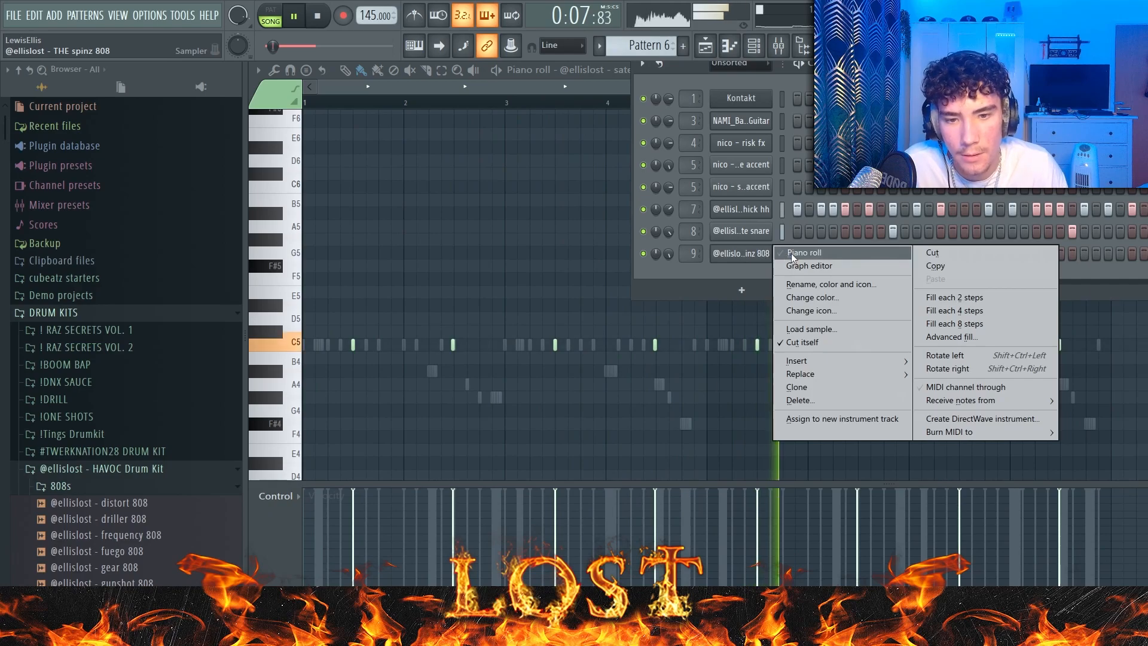
pyautogui.click(802, 257)
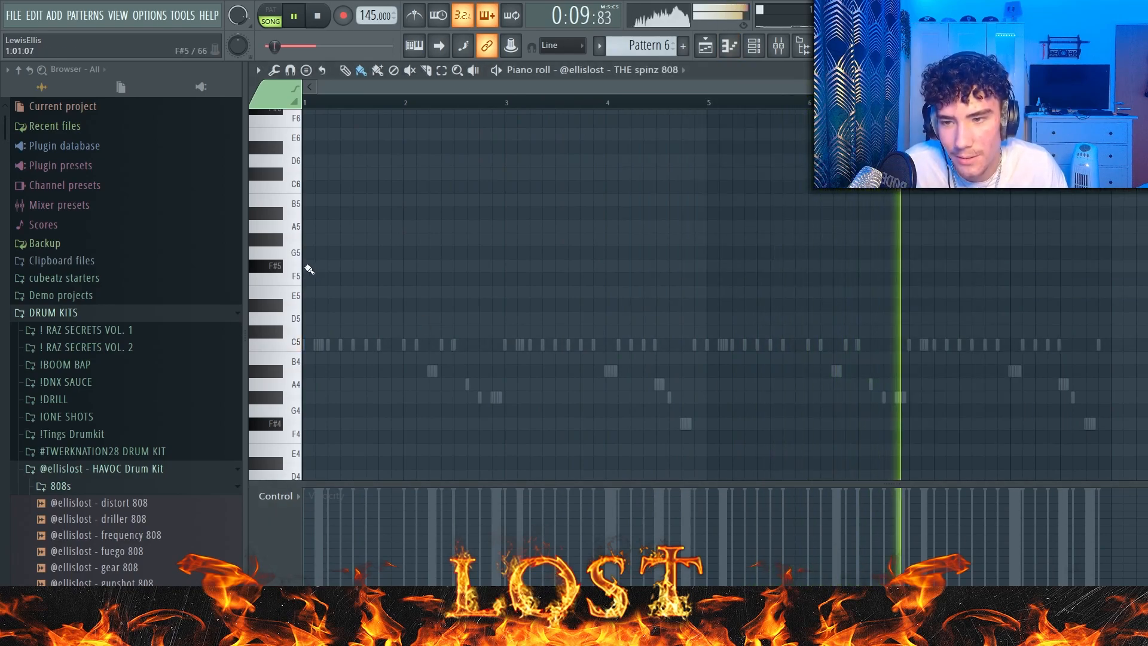
# Step: Enter F#5 notes over the first two bars of the THE spinz 808 pattern and play the song from the start
pyautogui.scroll(3, 308, 266)
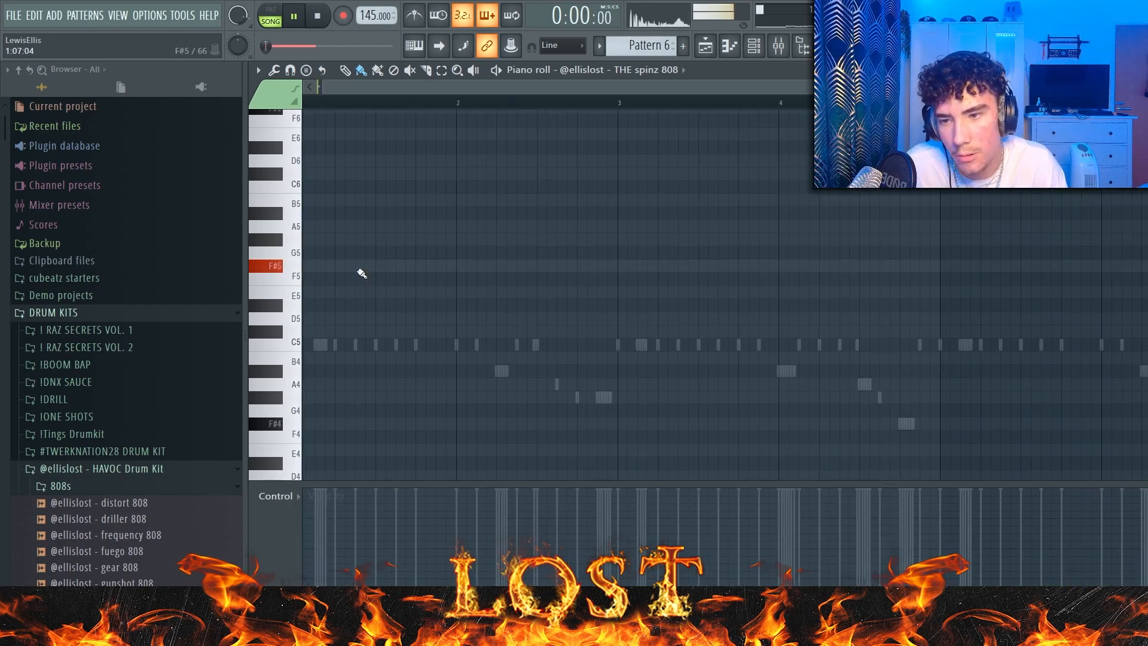
pyautogui.click(356, 267)
pyautogui.click(416, 266)
pyautogui.click(496, 265)
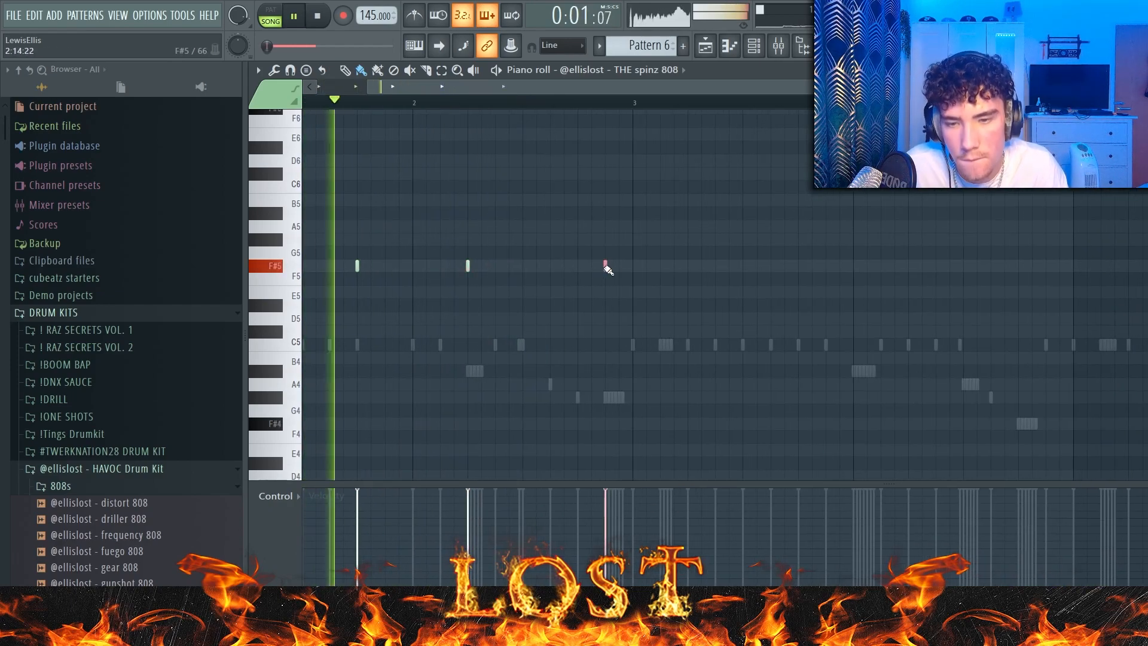
pyautogui.click(635, 266)
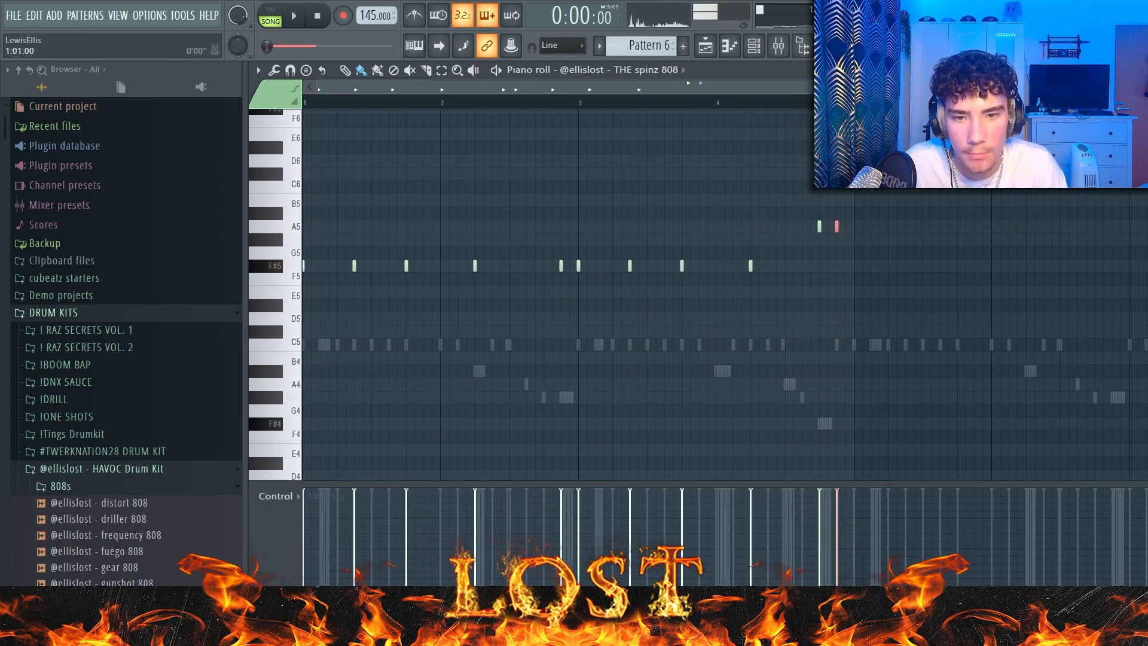
pyautogui.press('space')
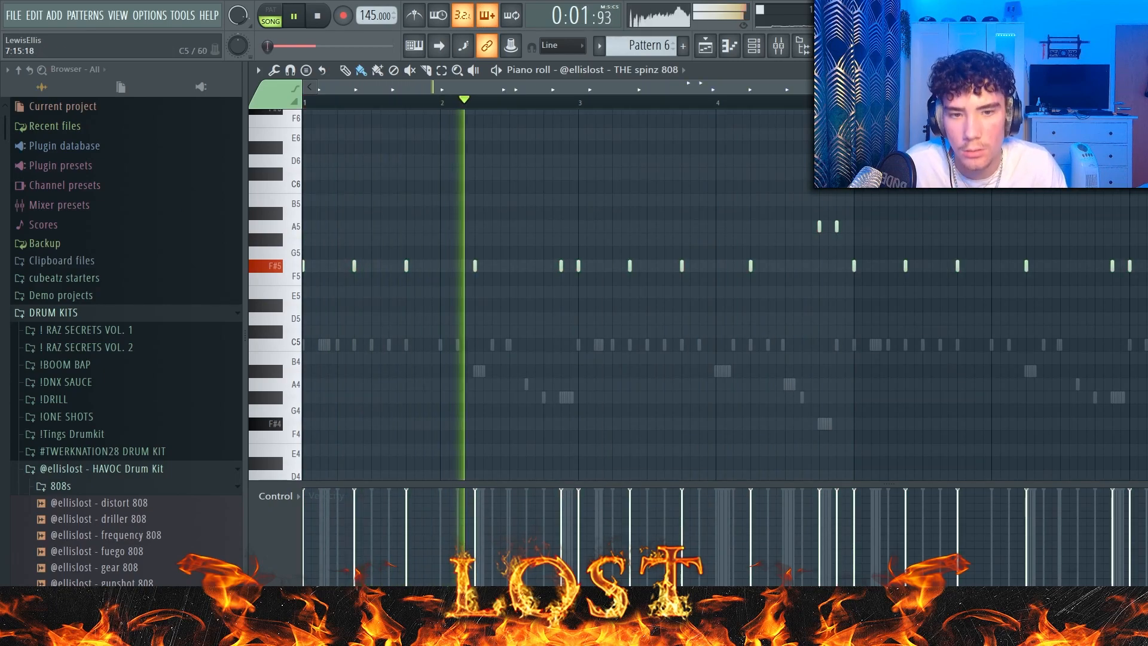
# Step: Extend the 808 pattern to eight bars, varying bars 4 and 8 with A5 and G#5 notes, using the Line snap
pyautogui.scroll(3, 995, 289)
pyautogui.click(969, 267)
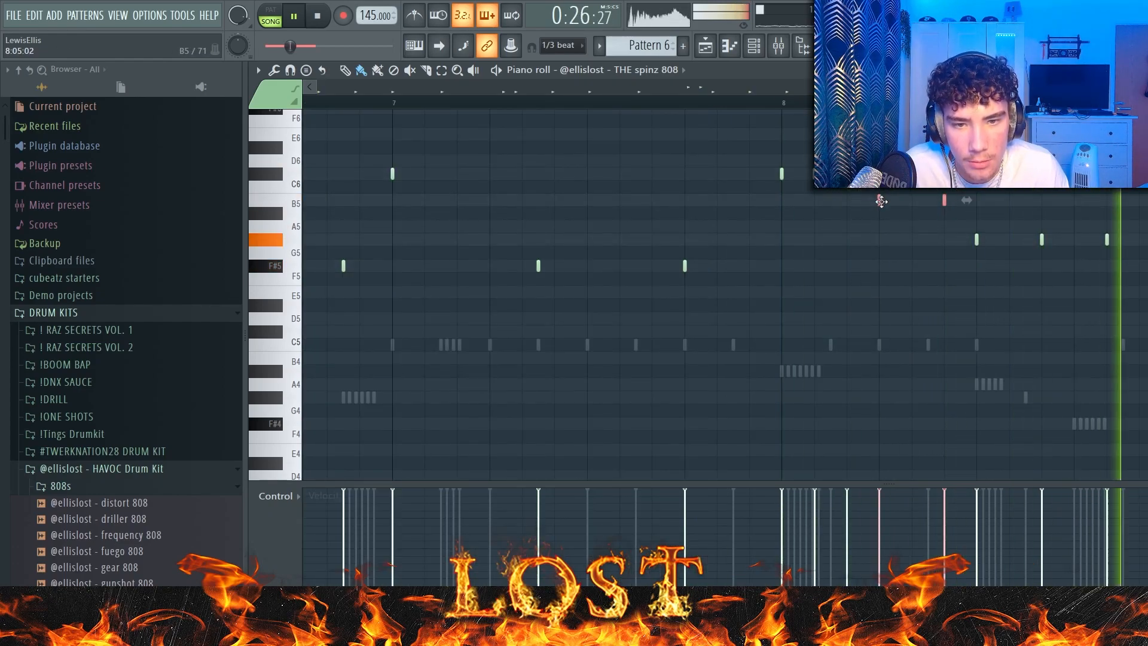
pyautogui.click(565, 45)
pyautogui.click(550, 61)
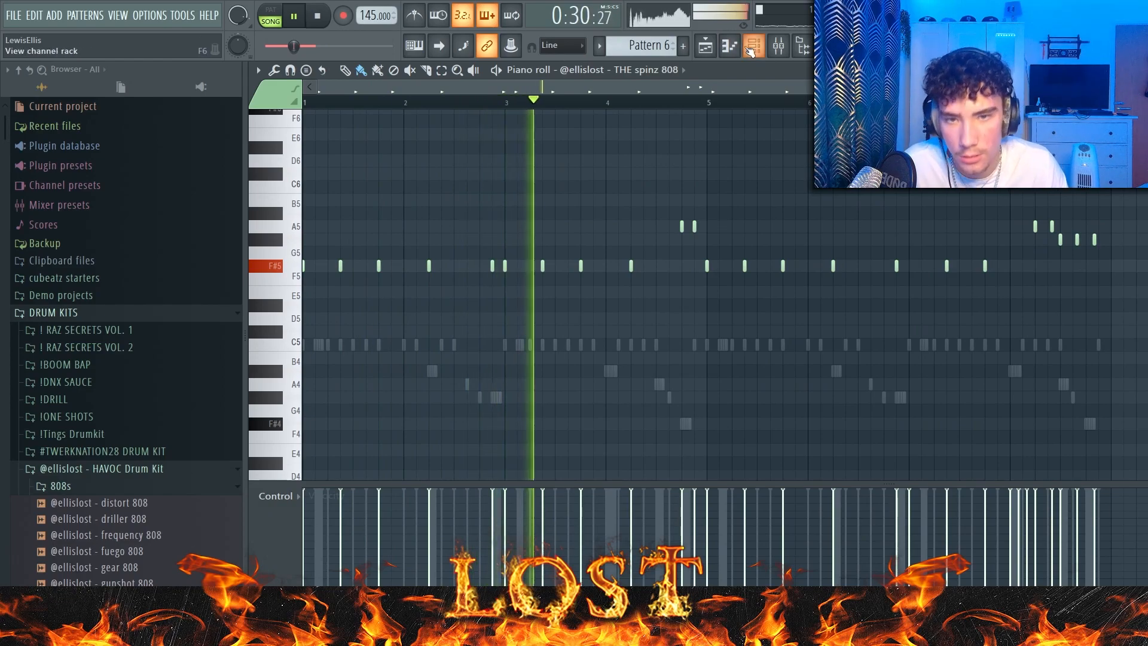
# Step: Collapse the 808s folder and add extra C5 satellite snare notes near the ends of bars 2, 4 and 6
pyautogui.press('F6')
pyautogui.scroll(-4, 155, 400)
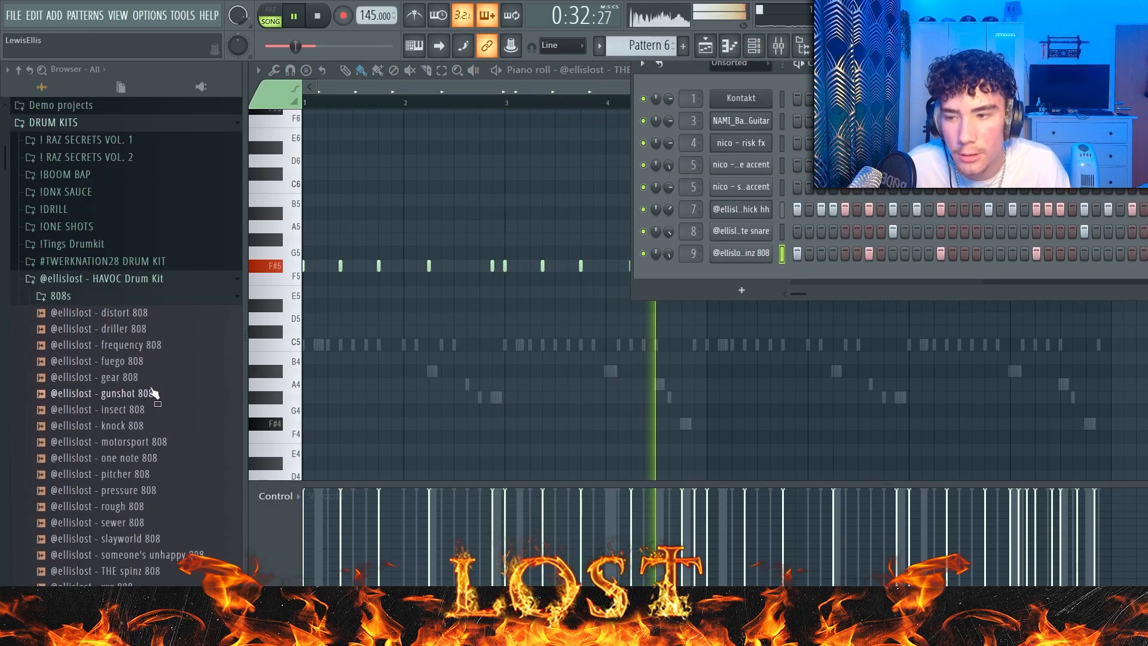
pyautogui.click(164, 295)
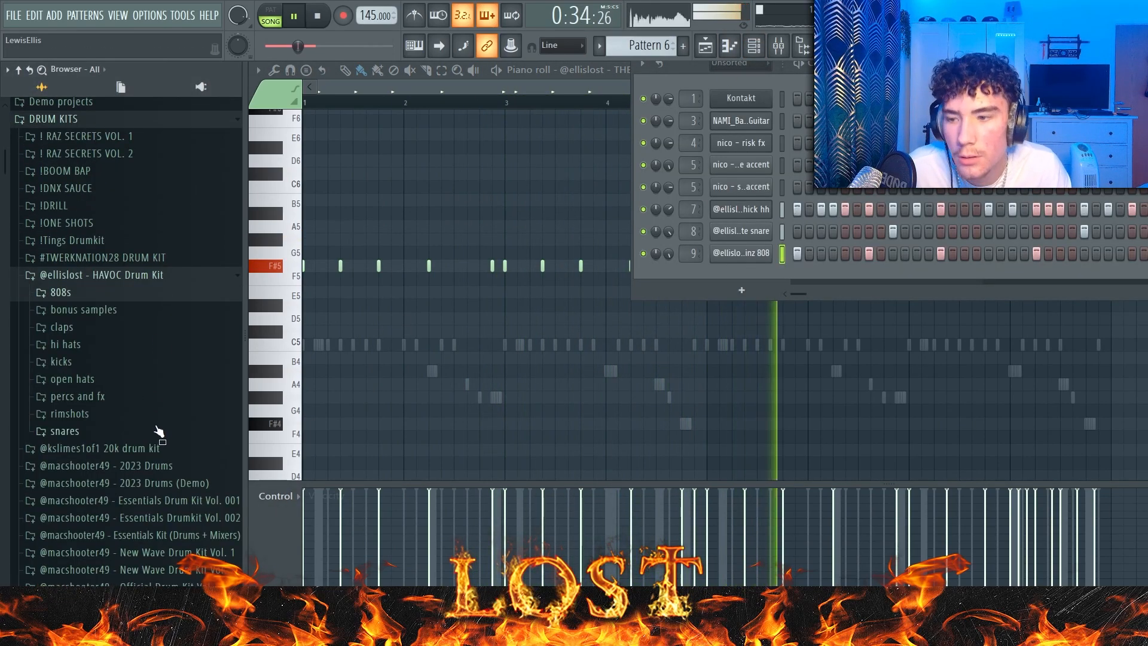
pyautogui.click(569, 88)
pyautogui.click(634, 72)
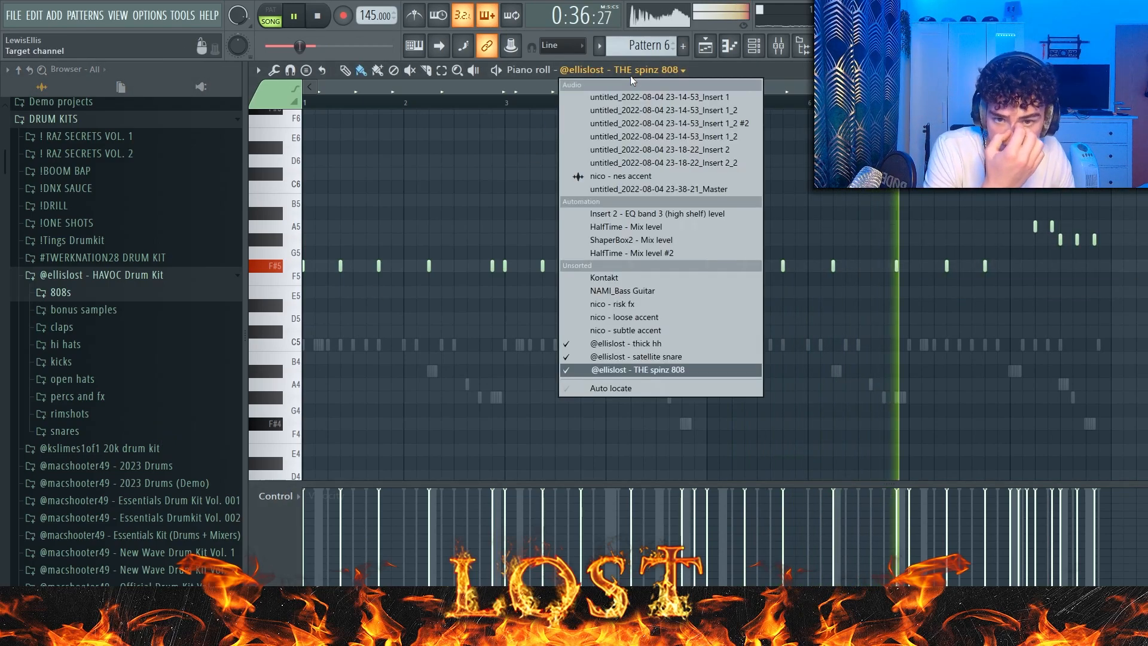
pyautogui.click(644, 357)
pyautogui.keyDown('ctrl'); pyautogui.scroll(3, 518, 366); pyautogui.keyUp('ctrl')
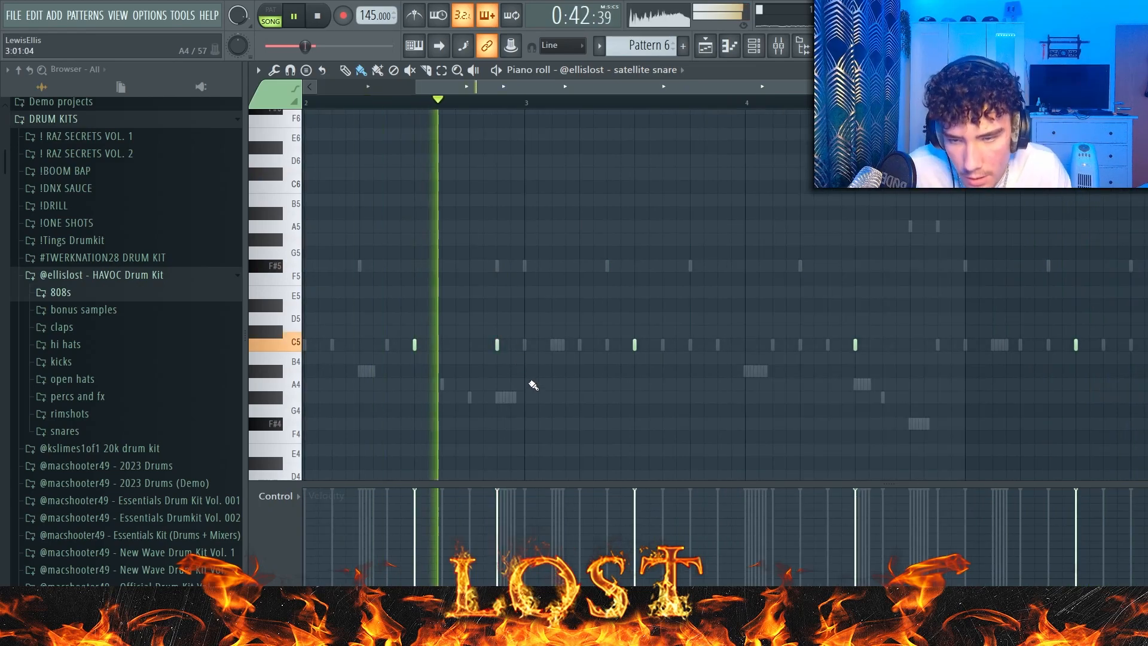
pyautogui.keyDown('ctrl'); pyautogui.scroll(-3, 535, 431); pyautogui.keyUp('ctrl')
pyautogui.click(694, 345)
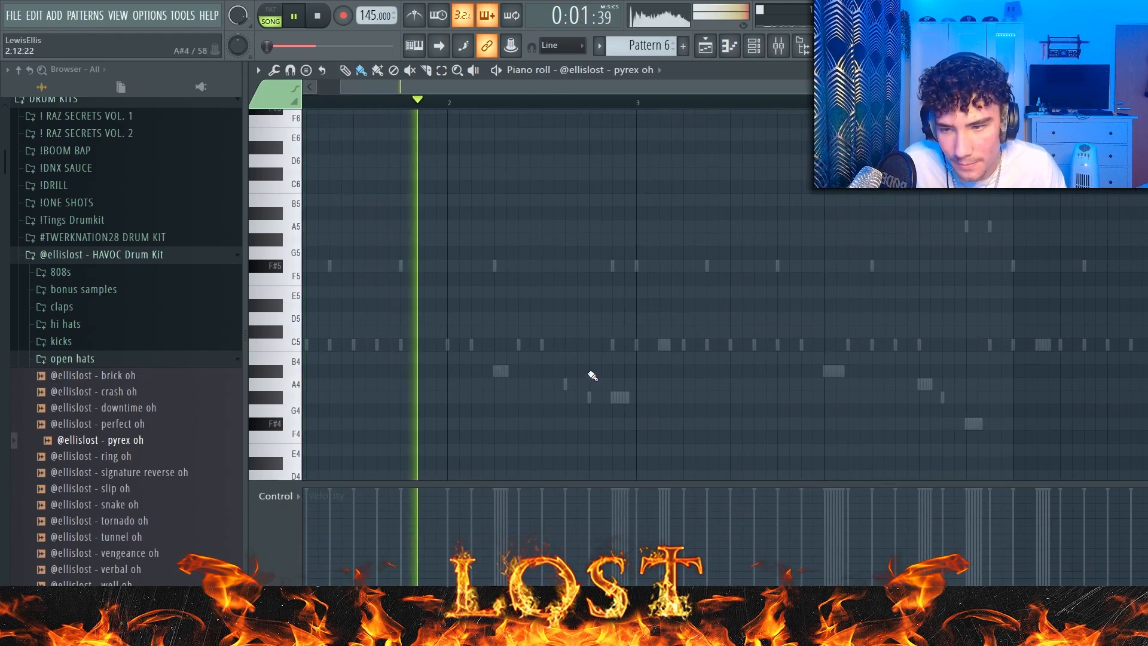
# Step: Add the pyrex oh open hat with a C5 note at the end of bar 2 and repeat it in bar 6
pyautogui.click(592, 371)
pyautogui.moveTo(615, 371); pyautogui.dragTo(615, 344)
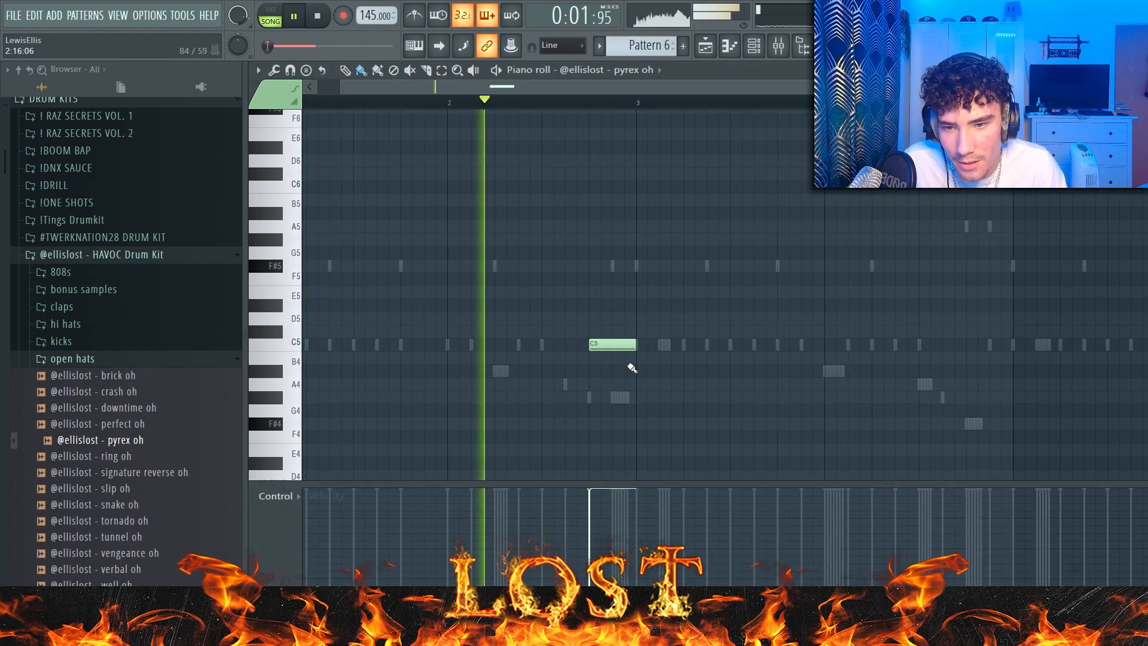
pyautogui.hotkey('ctrl', 'd')
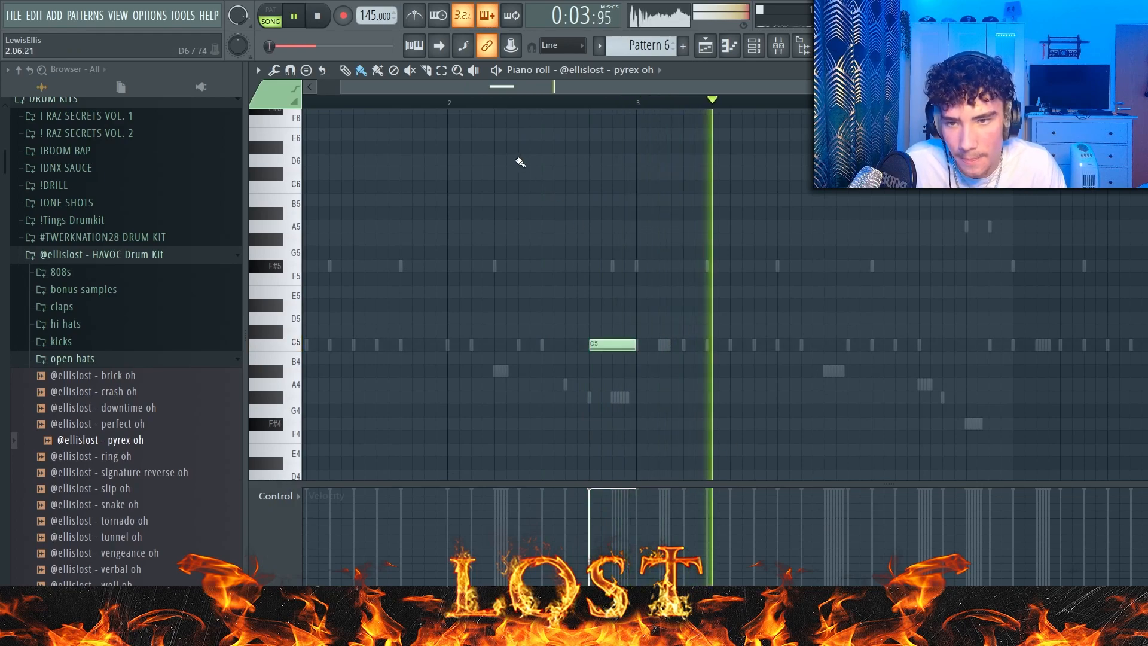
pyautogui.scroll(-2, 647, 163)
pyautogui.hotkey('ctrl', 'b')
pyautogui.scroll(-2, 159, 504)
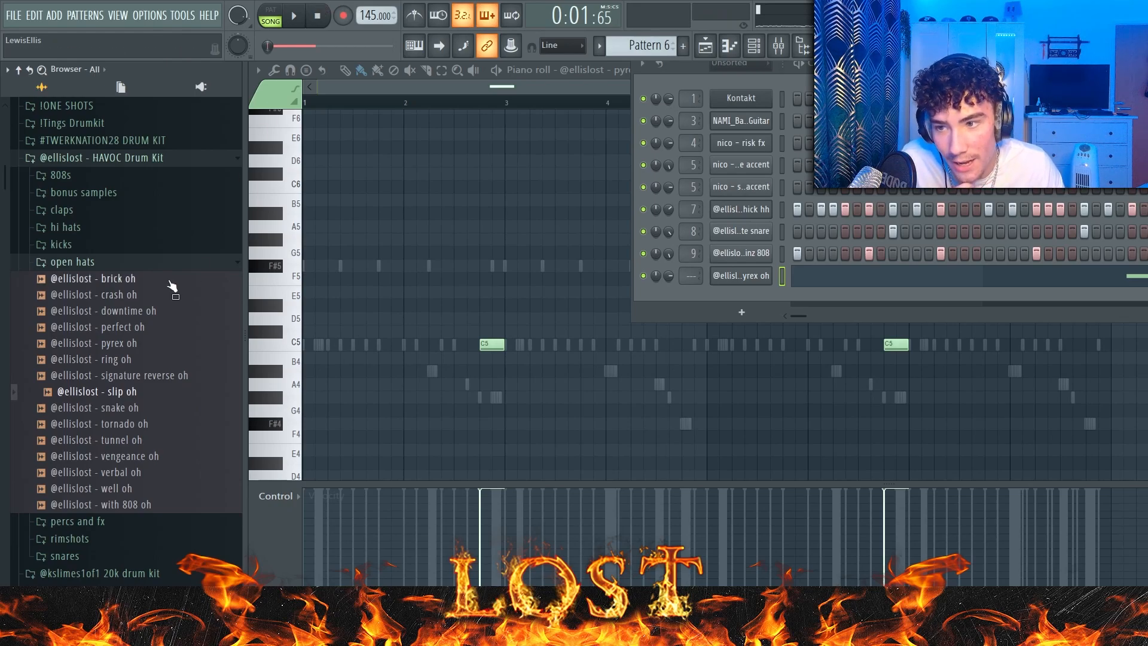
# Step: Add the verbal oh open hat as a new channel and place C5 notes at the starts of bars 1 and 5
pyautogui.moveTo(801, 310); pyautogui.dragTo(777, 303)
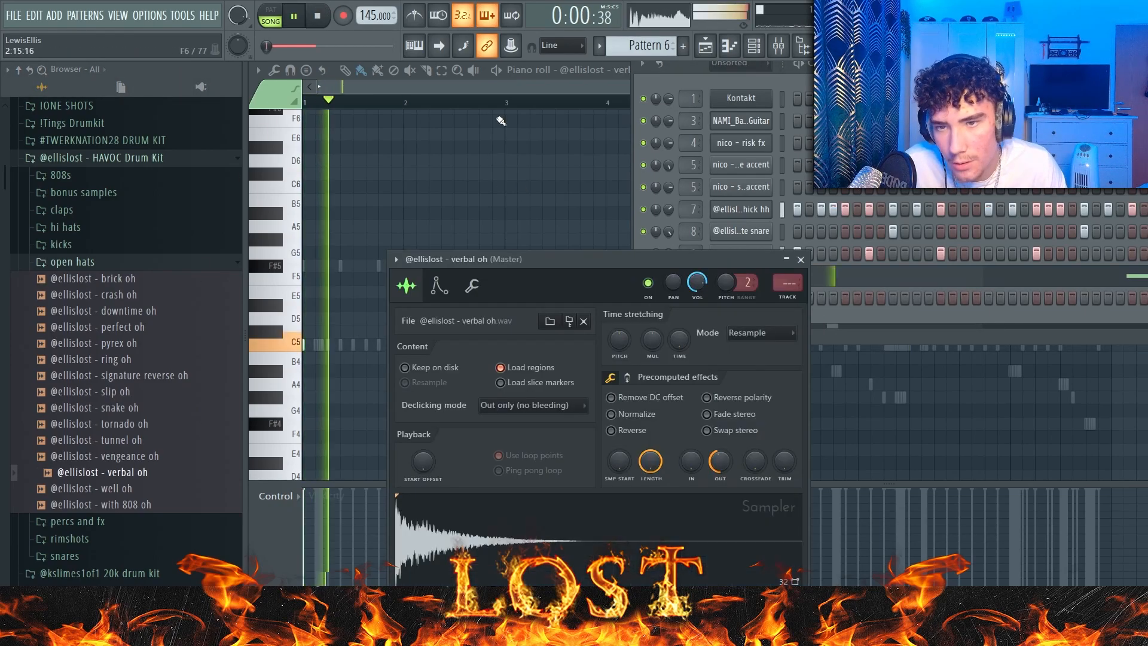
pyautogui.press('space')
pyautogui.click(619, 71)
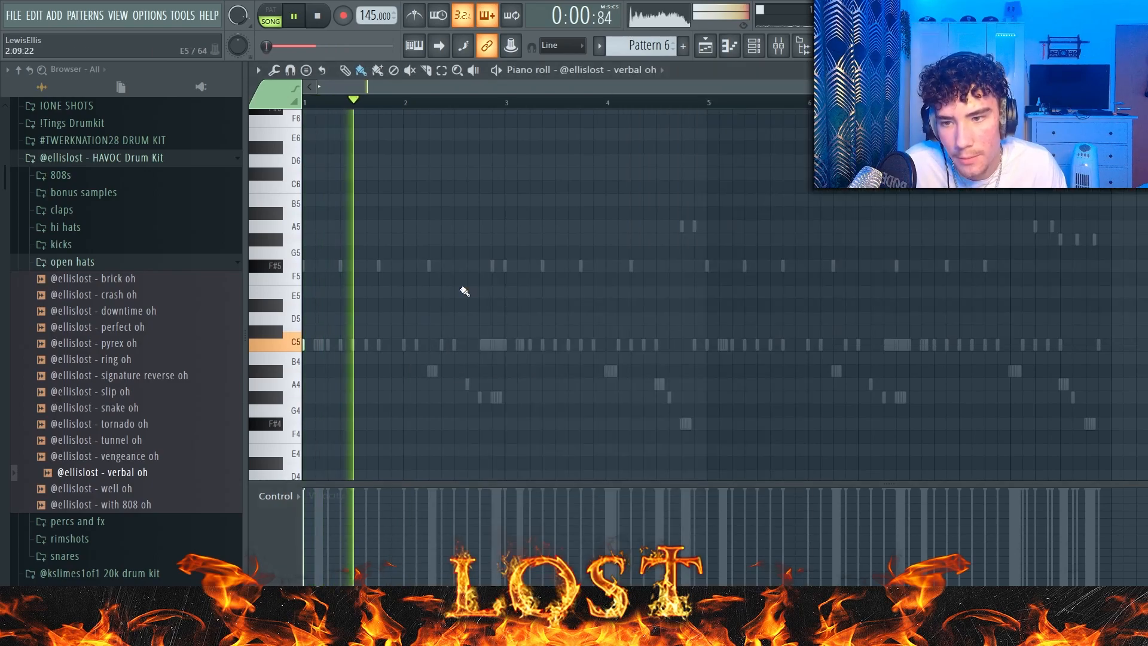
pyautogui.scroll(2, 382, 361)
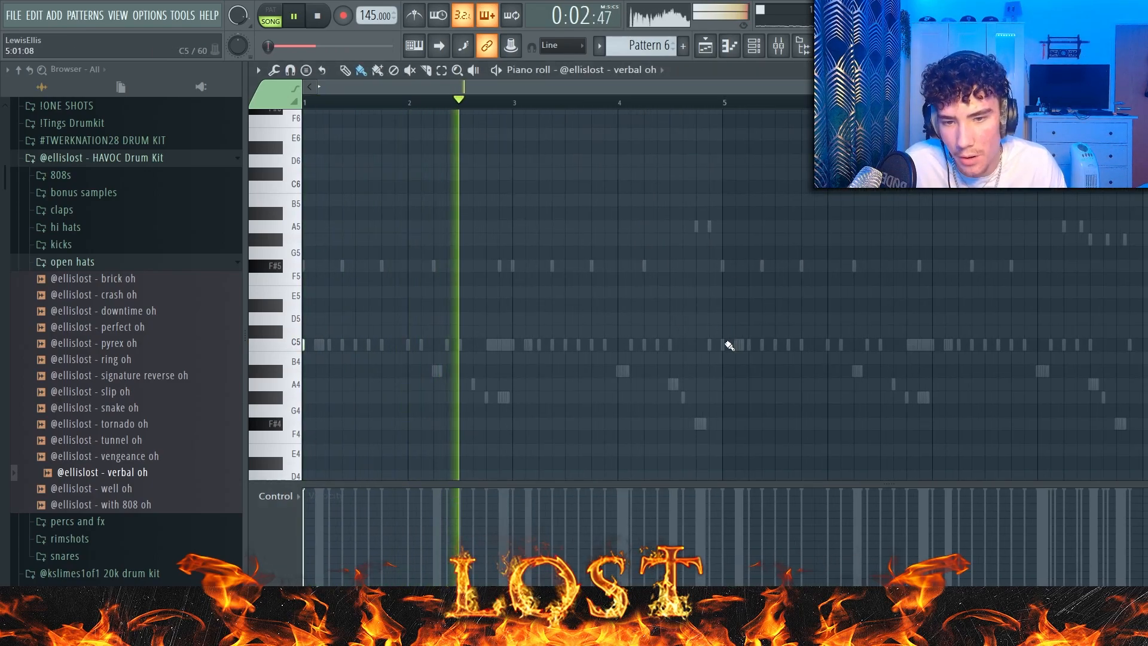
# Step: Add the perfect kick from the kicks folder, enter C5 notes following the 808 rhythm, and duplicate them across eight bars
pyautogui.click(146, 266)
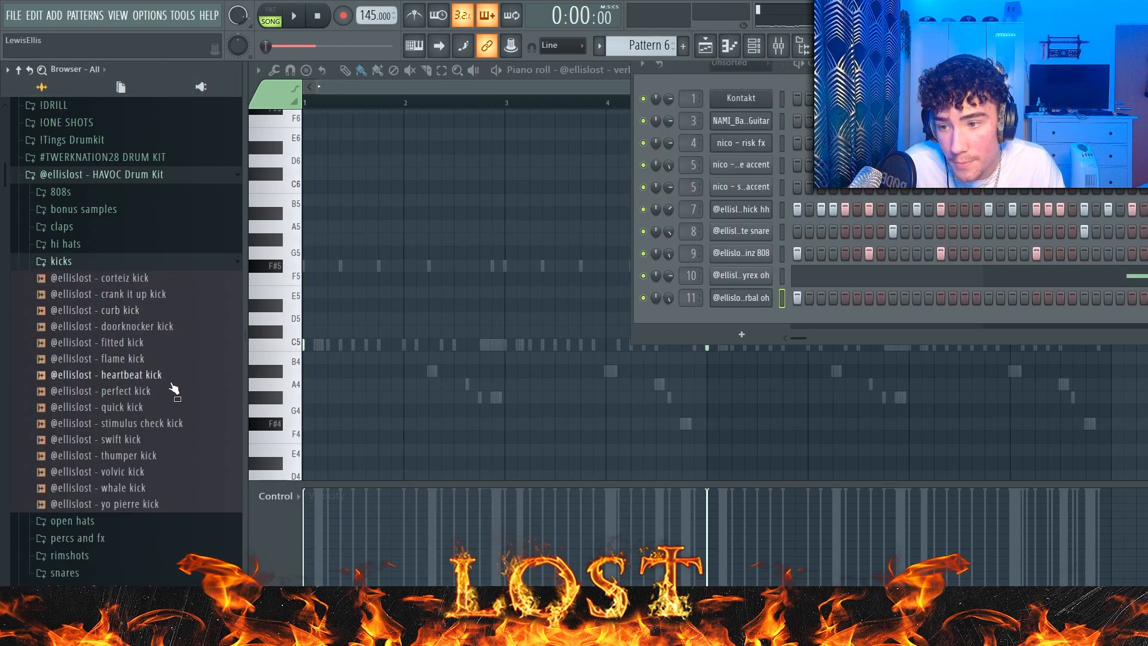
pyautogui.moveTo(163, 412); pyautogui.dragTo(690, 320)
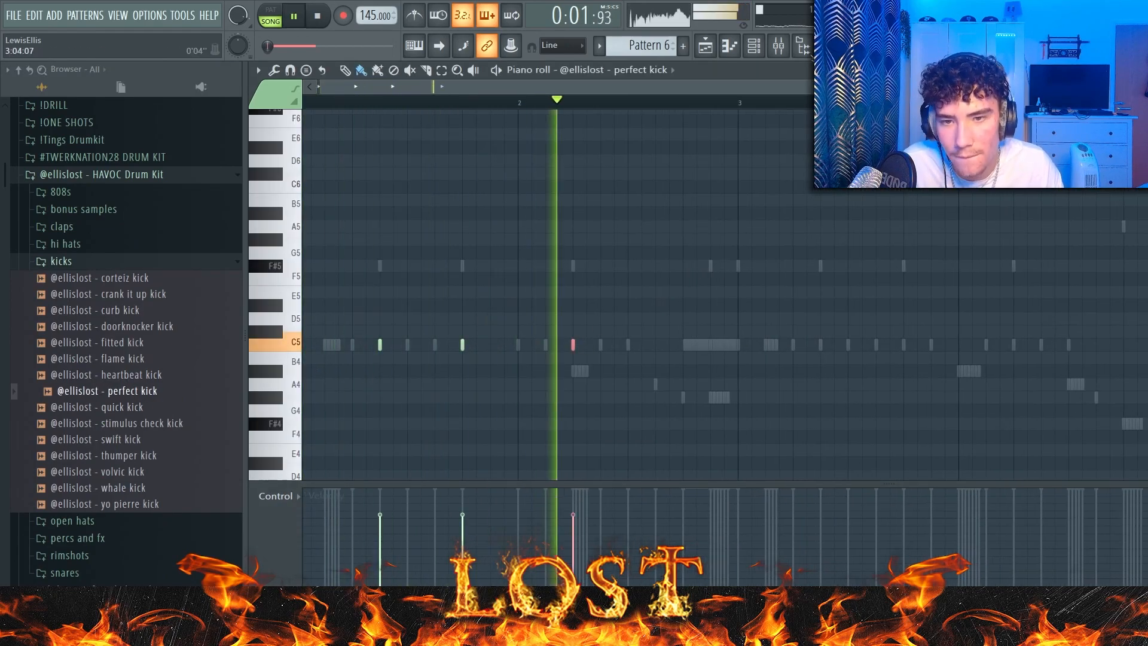
pyautogui.moveTo(740, 103); pyautogui.dragTo(304, 102)
pyautogui.hotkey('ctrl', 'b')
pyautogui.hotkey('ctrl', 'd')
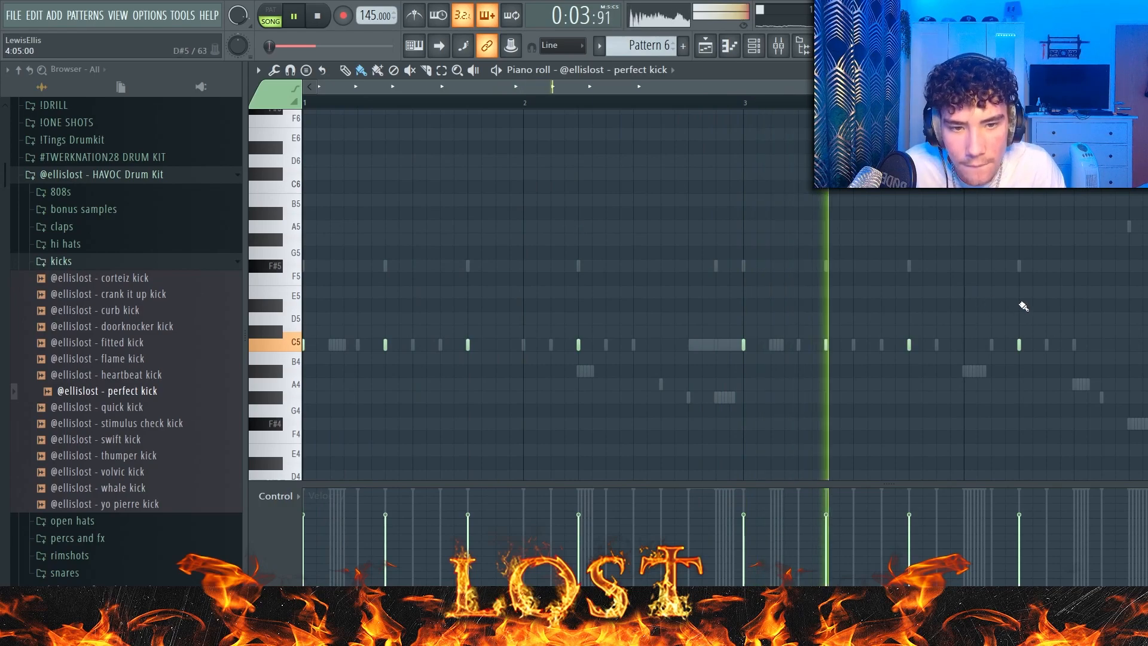
pyautogui.scroll(-3, 1023, 306)
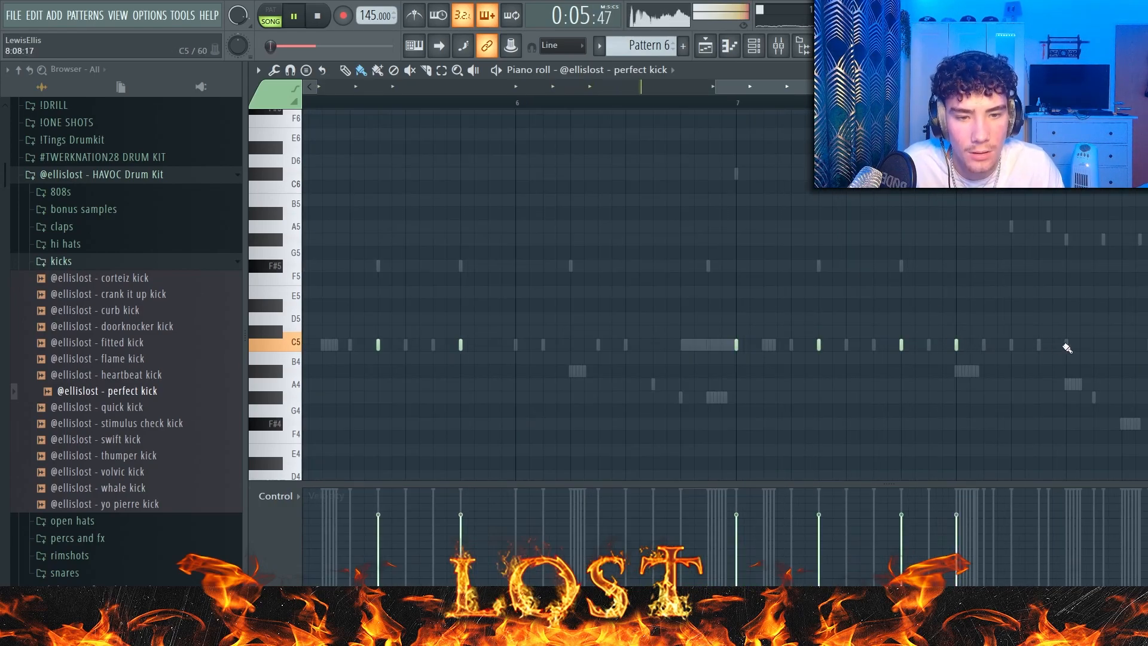
pyautogui.scroll(-3, 1067, 348)
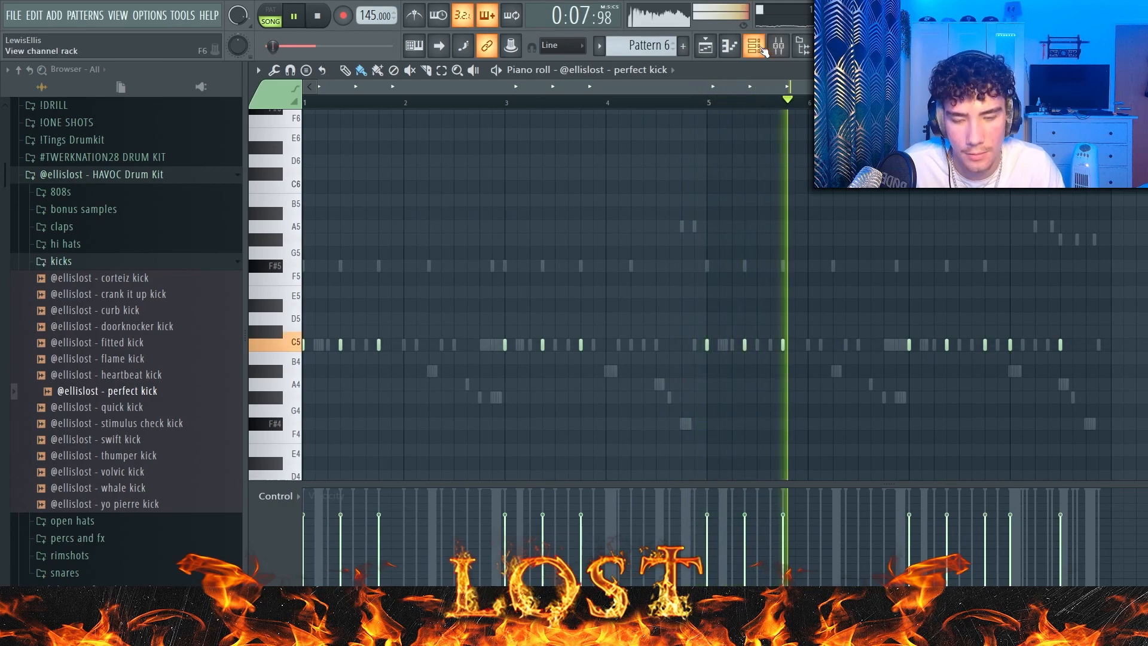
# Step: Play Pattern 6 and check the drum levels on mixer inserts 7 to 12
pyautogui.click(778, 45)
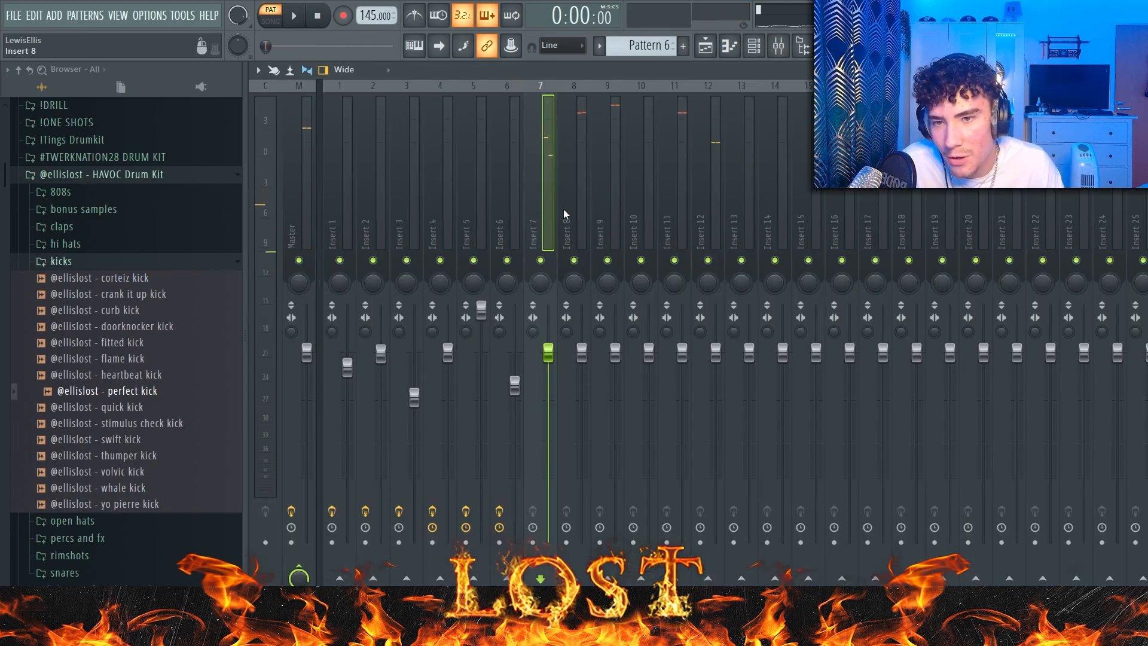
pyautogui.press('space')
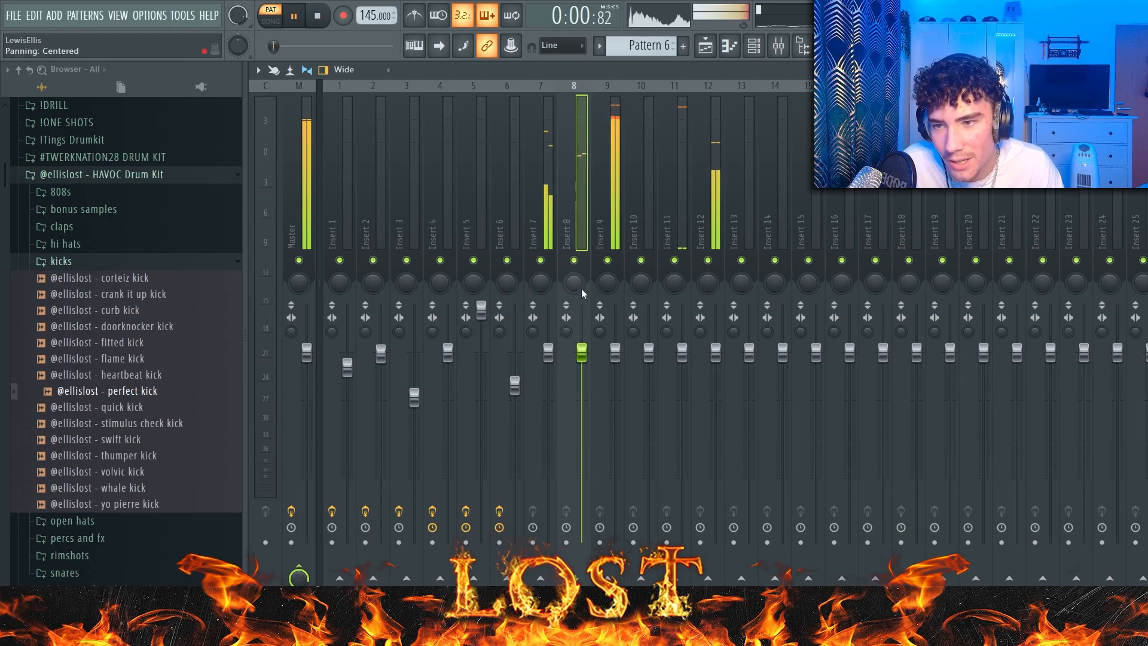
pyautogui.press('Right')
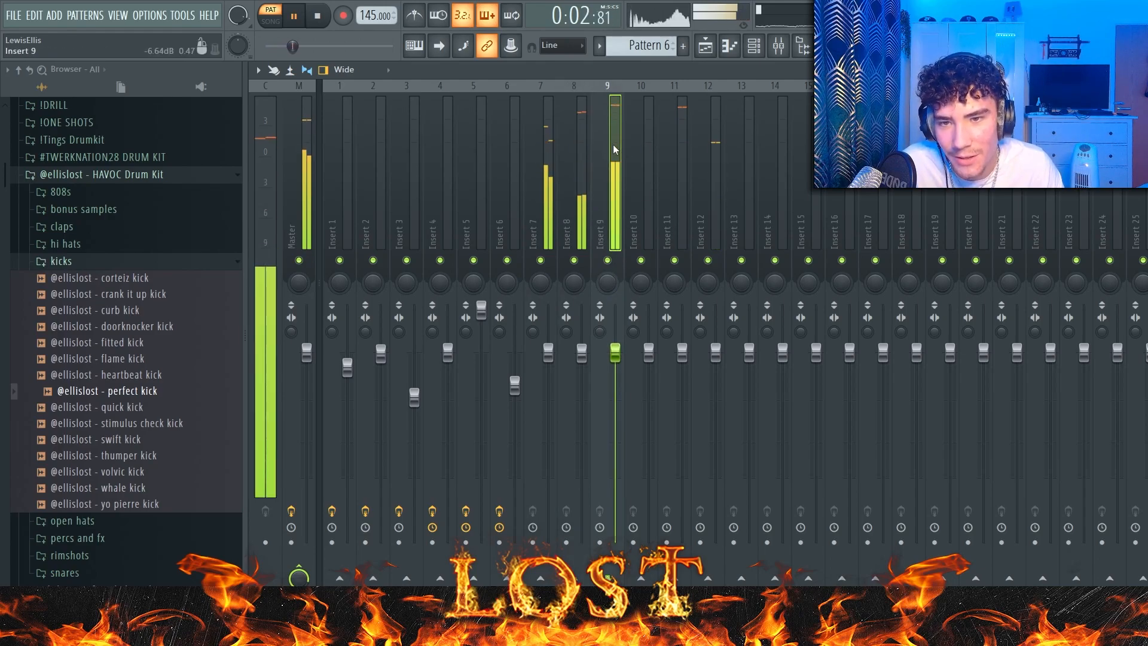
pyautogui.click(654, 206)
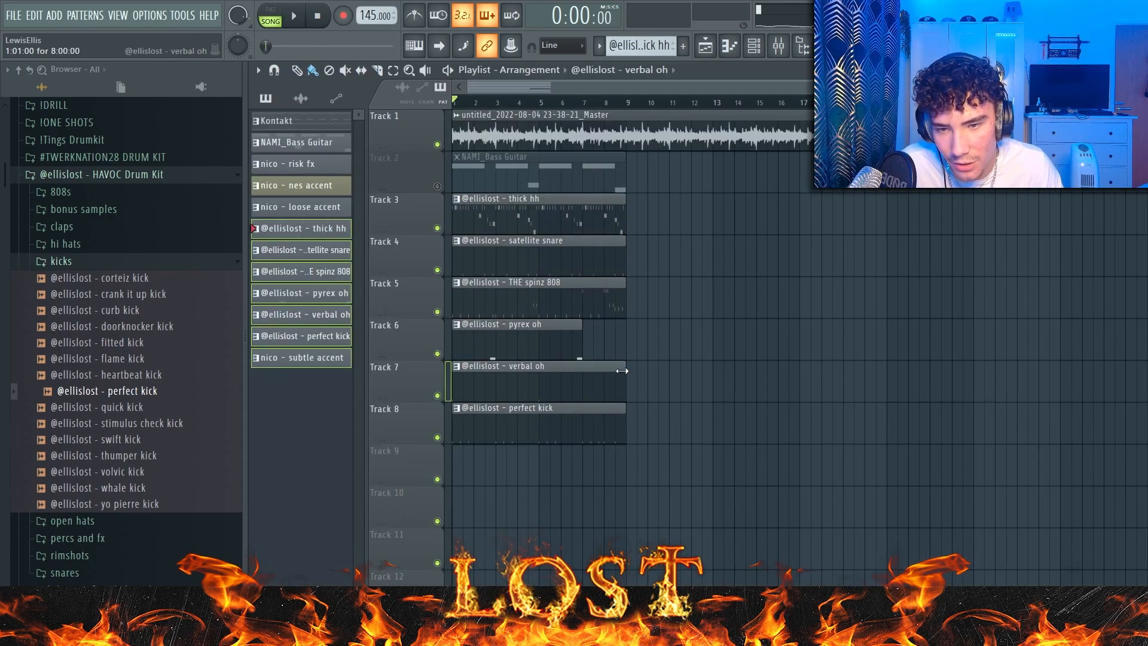
# Step: Trim the first drum clips to start midway through bar 2 and duplicate the drums in eight-bar sections up to bar 33
pyautogui.scroll(-3, 501, 258)
pyautogui.moveTo(478, 172); pyautogui.dragTo(843, 199)
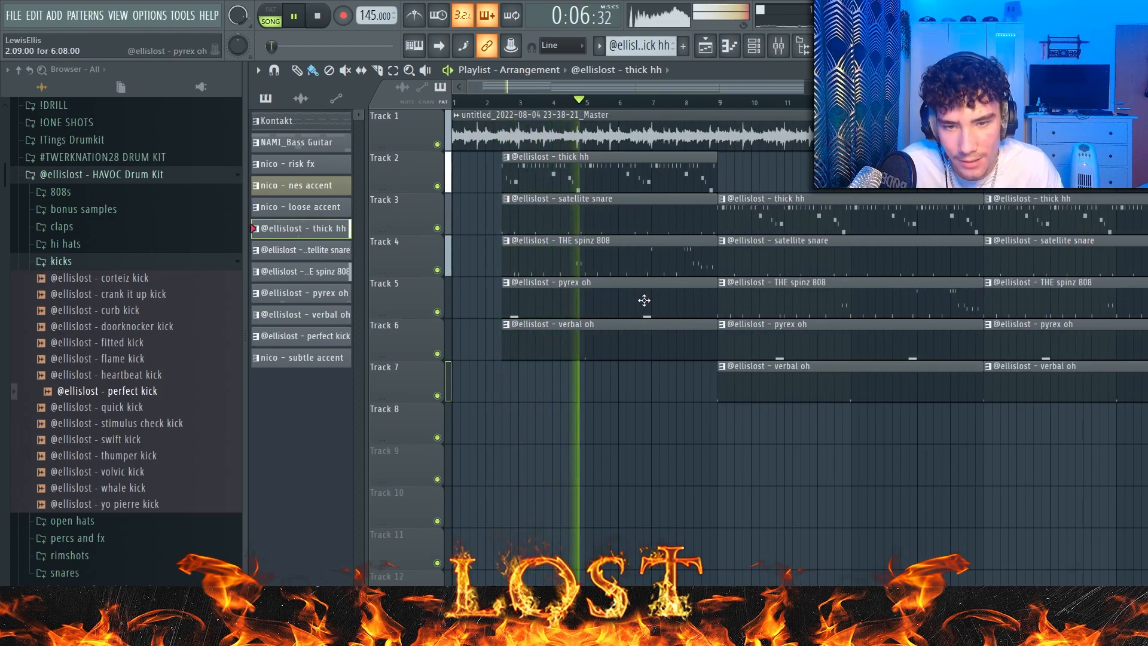
pyautogui.scroll(-4, 646, 302)
pyautogui.moveTo(1014, 470); pyautogui.dragTo(616, 167)
pyautogui.hotkey('ctrl', 'd')
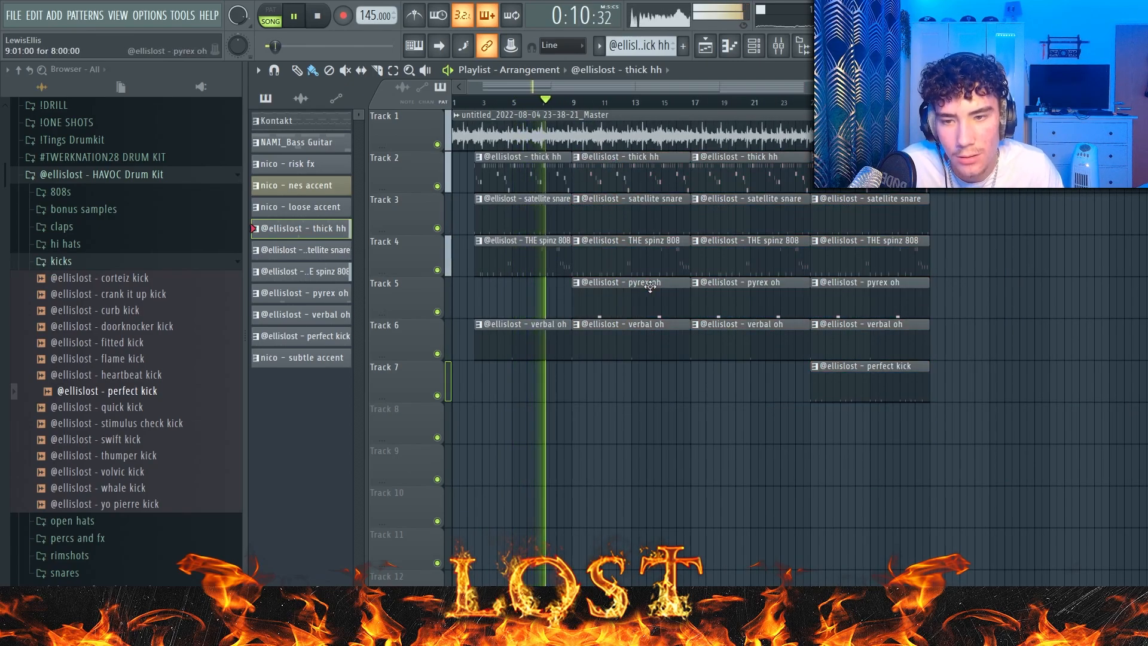
# Step: Shorten the first thick hh and satellite snare clips to end at bar 8
pyautogui.scroll(4, 540, 125)
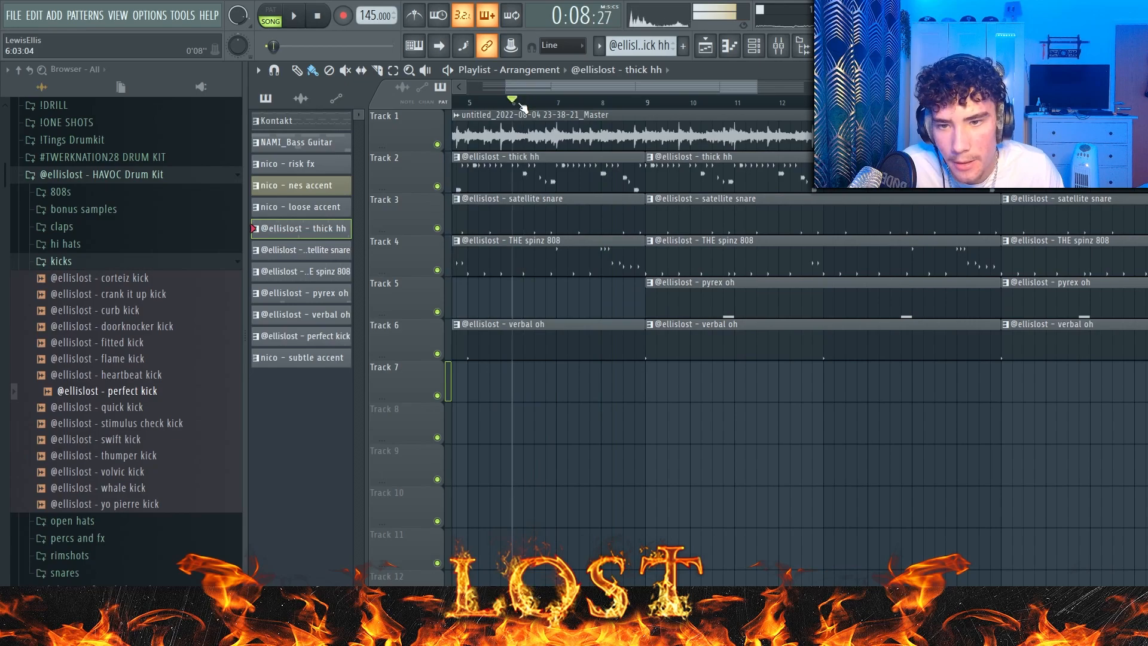
pyautogui.press('space')
pyautogui.scroll(2, 594, 156)
pyautogui.moveTo(676, 174); pyautogui.dragTo(616, 180)
pyautogui.scroll(-3, 625, 195)
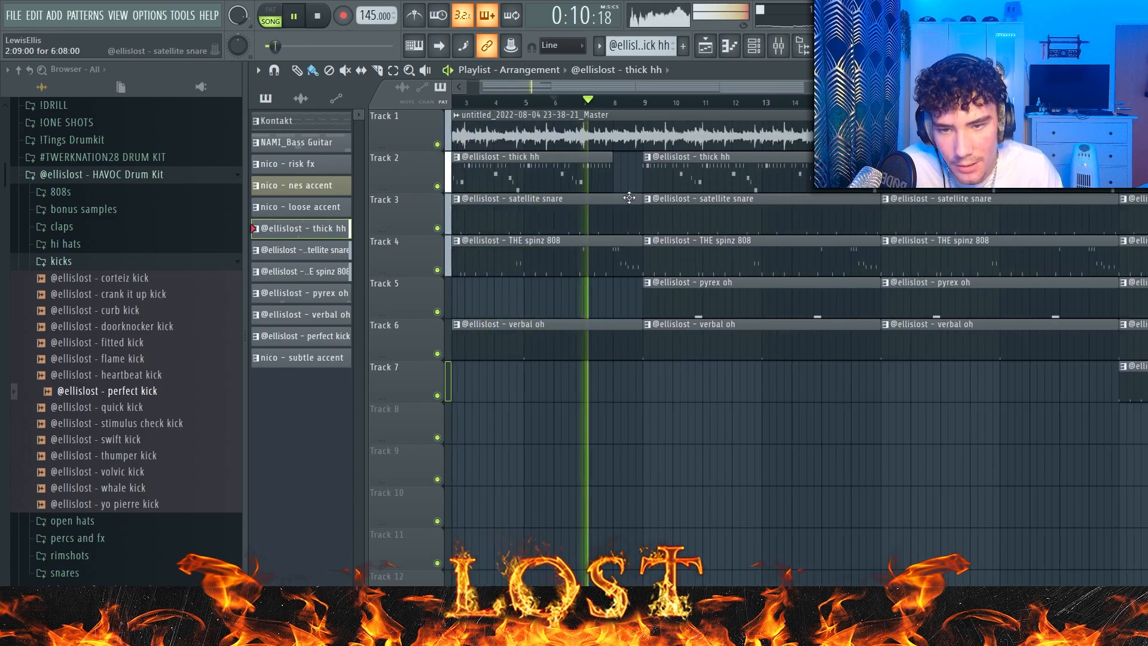
pyautogui.scroll(-4, 504, 236)
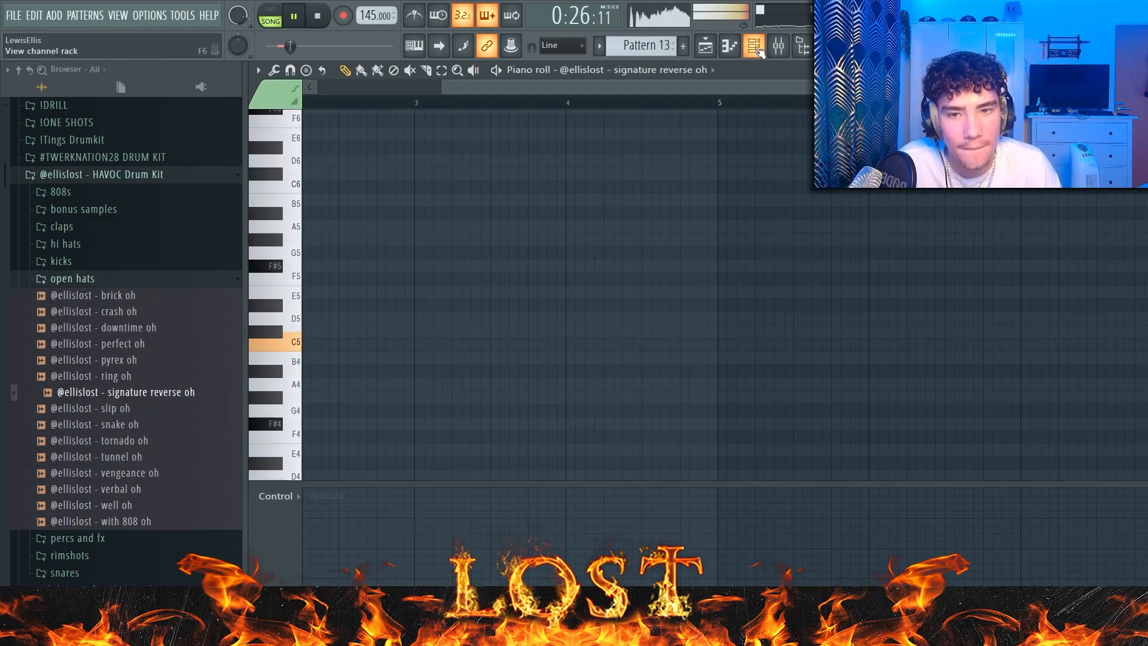
# Step: Place the signature reverse oh Pattern 13 clips on Track 8 and the producer tag at the start of Track 9
pyautogui.click(753, 46)
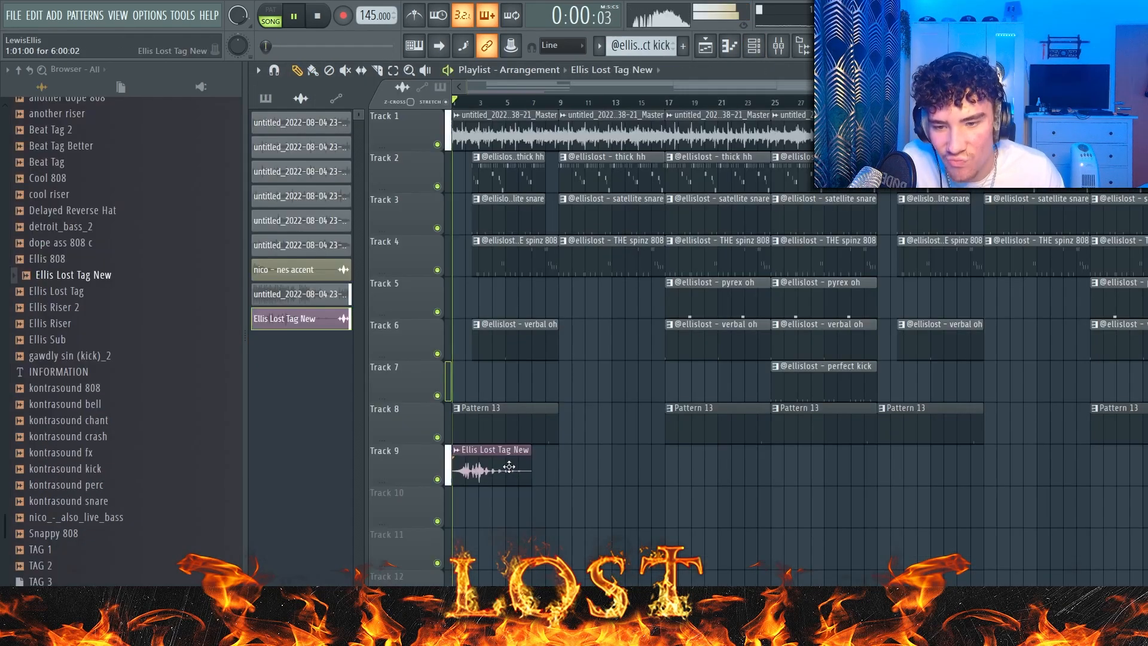
pyautogui.doubleClick(509, 467)
pyautogui.press('Escape')
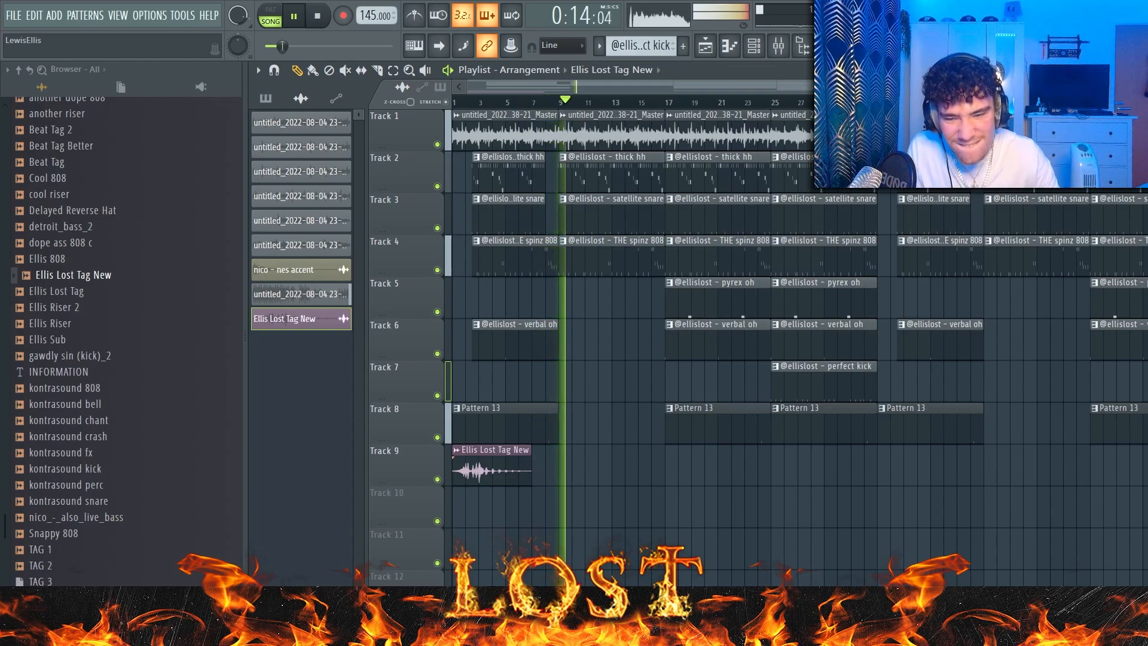
# Step: Play the finished arrangement from around bar 13 and stop playback
pyautogui.click(626, 103)
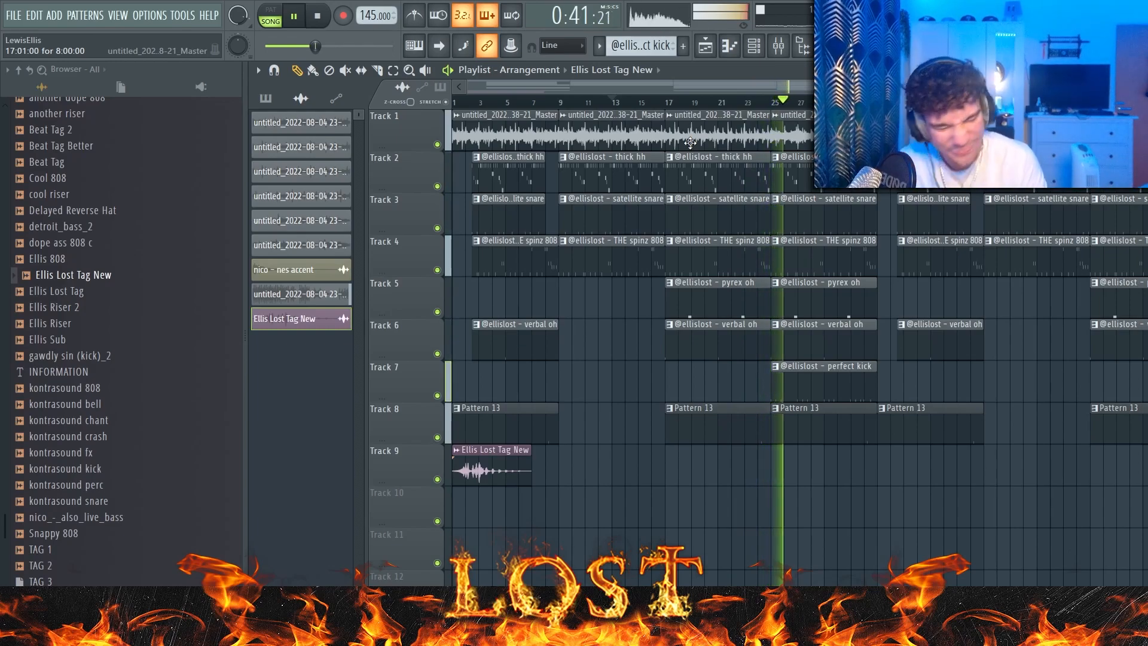
pyautogui.press('space')
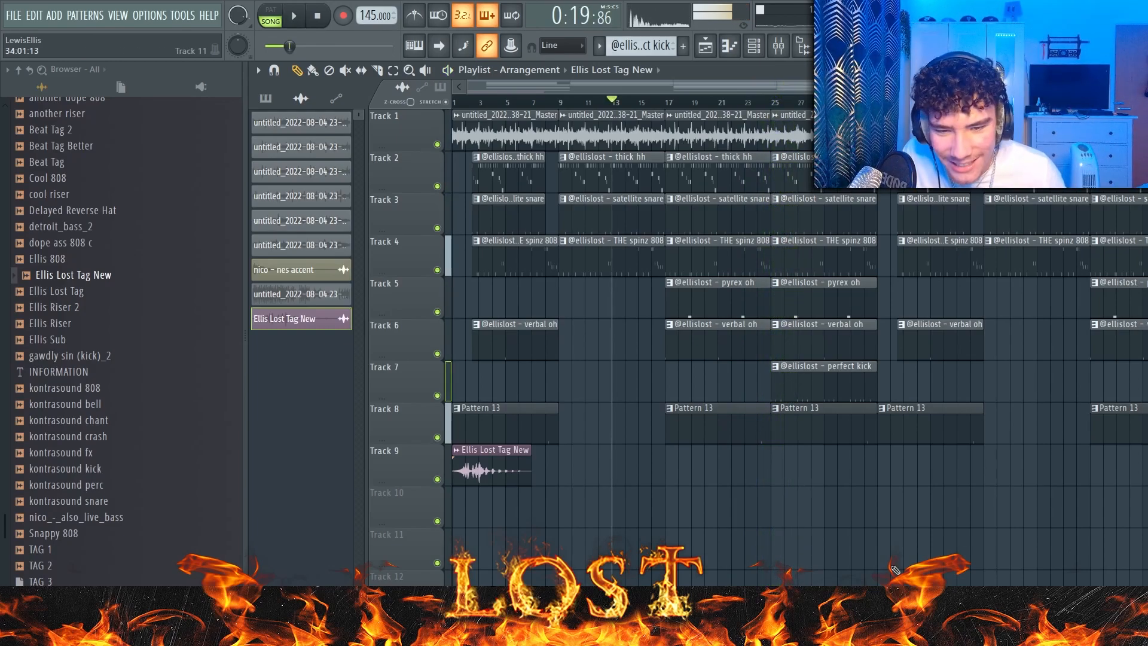